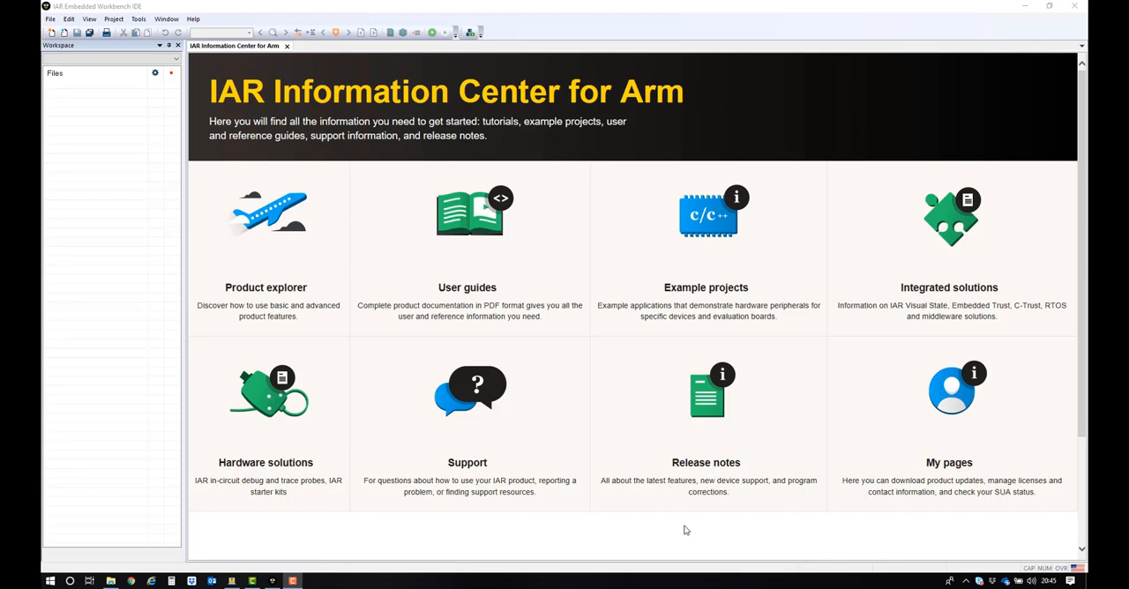
Step: Open the installed Embedded Trust example project for SAML11, using C:\GettingStarted as the destination folder, and widen the workspace pane
click(731, 227)
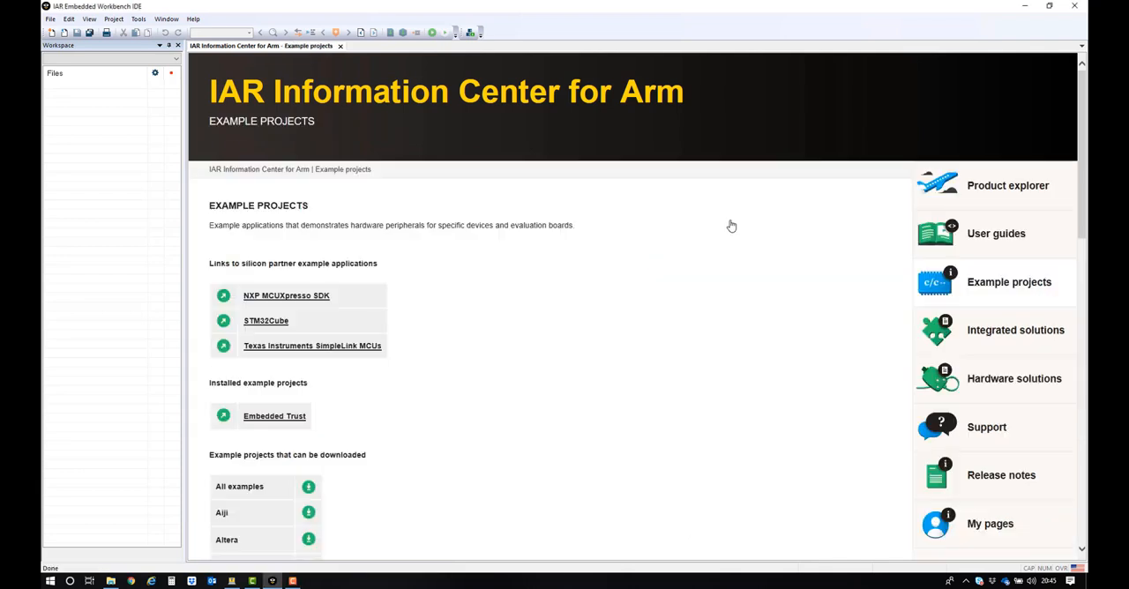
click(272, 419)
click(254, 243)
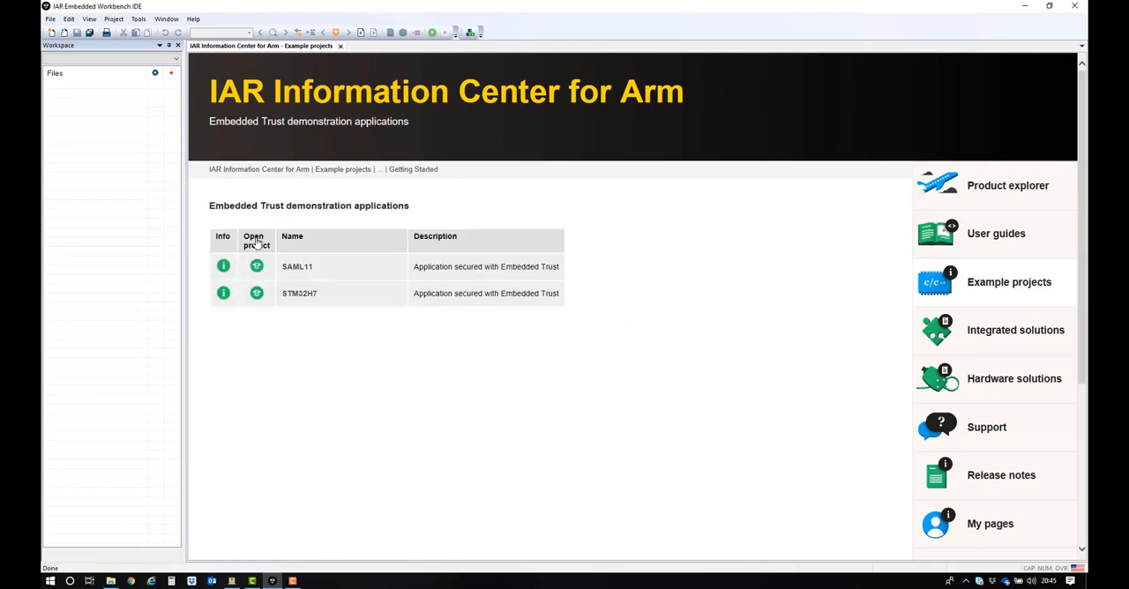
click(255, 266)
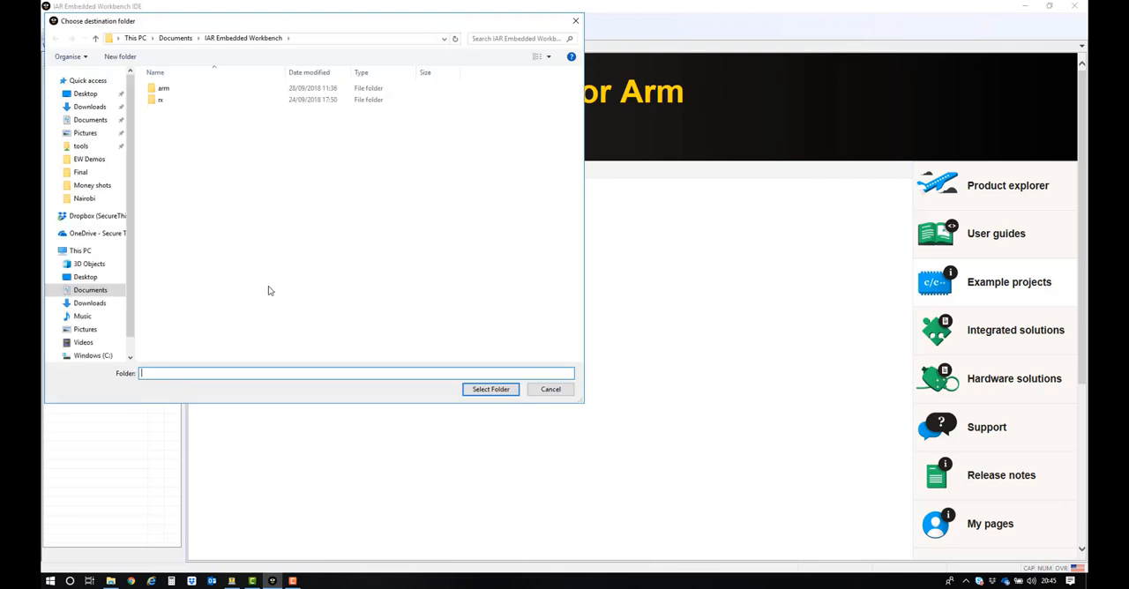
click(92, 355)
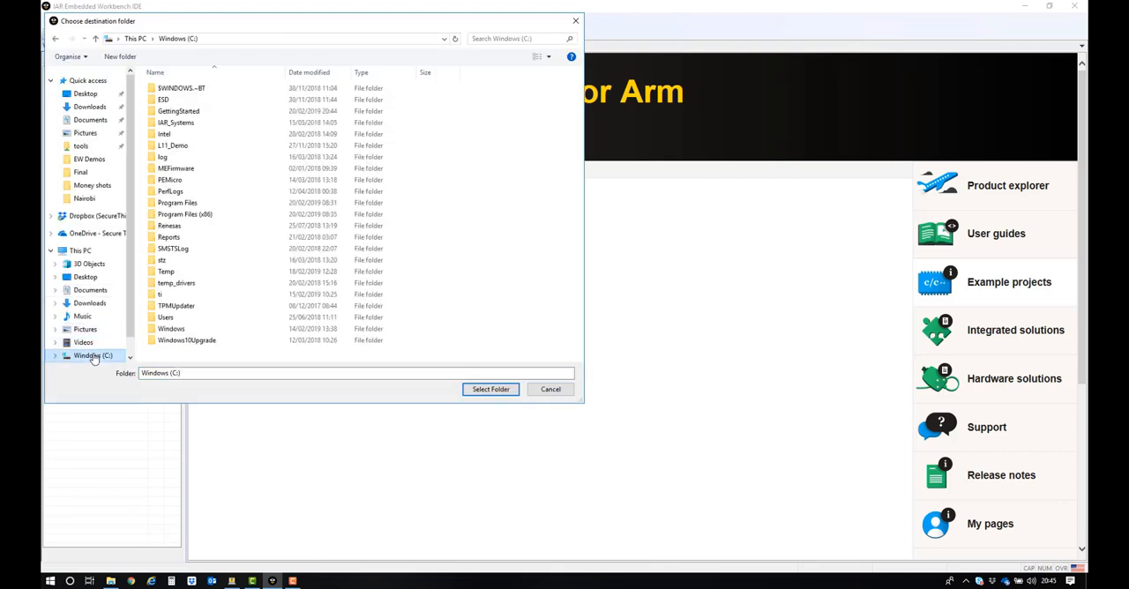
click(181, 112)
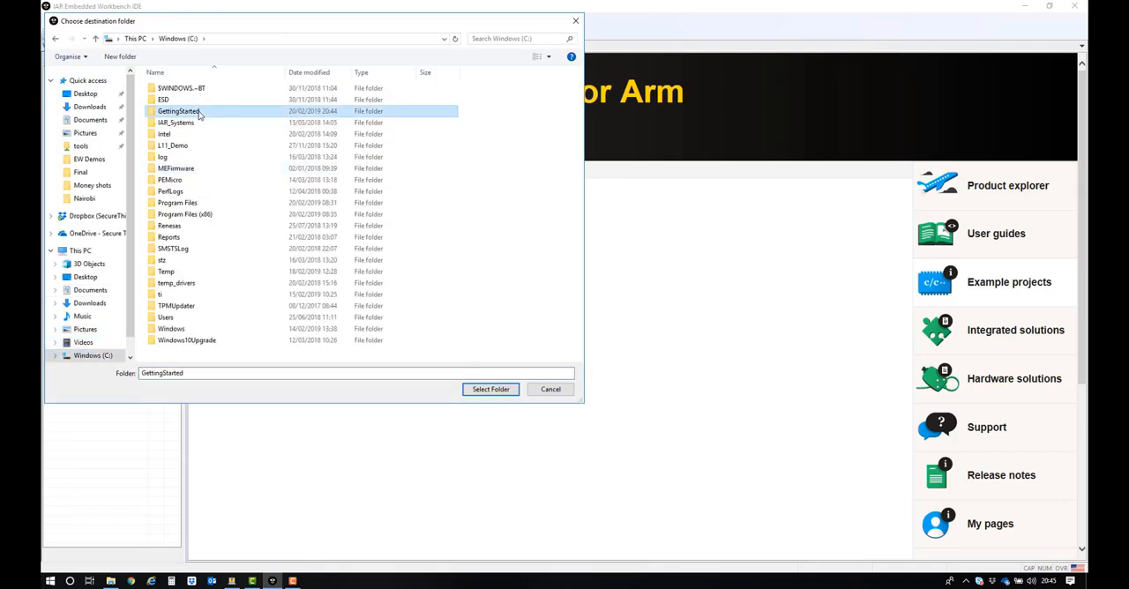
click(494, 390)
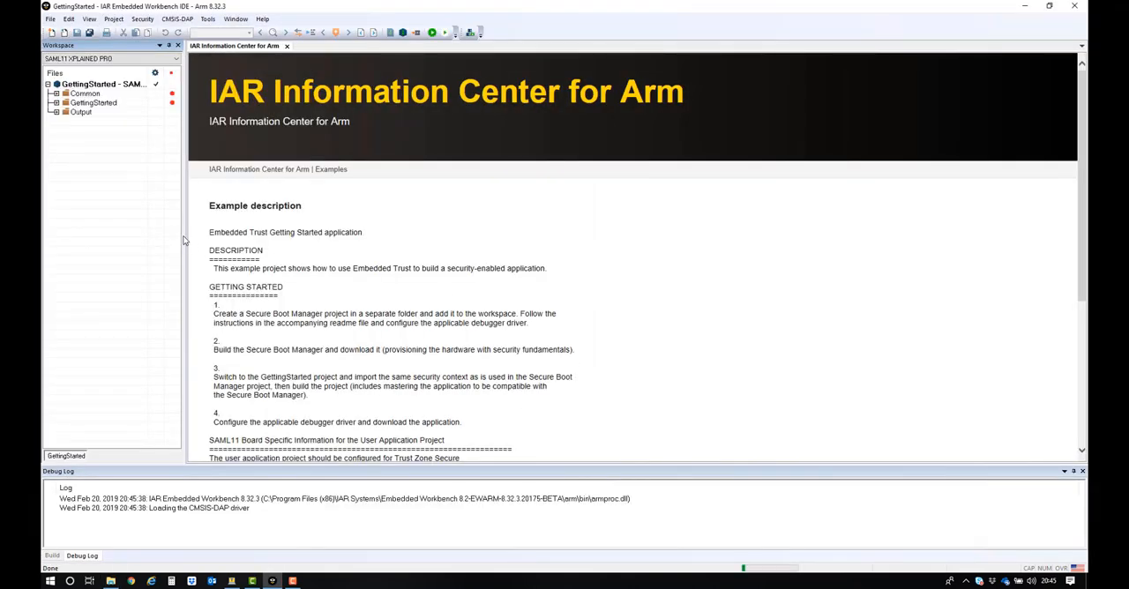
drag(185, 236, 252, 240)
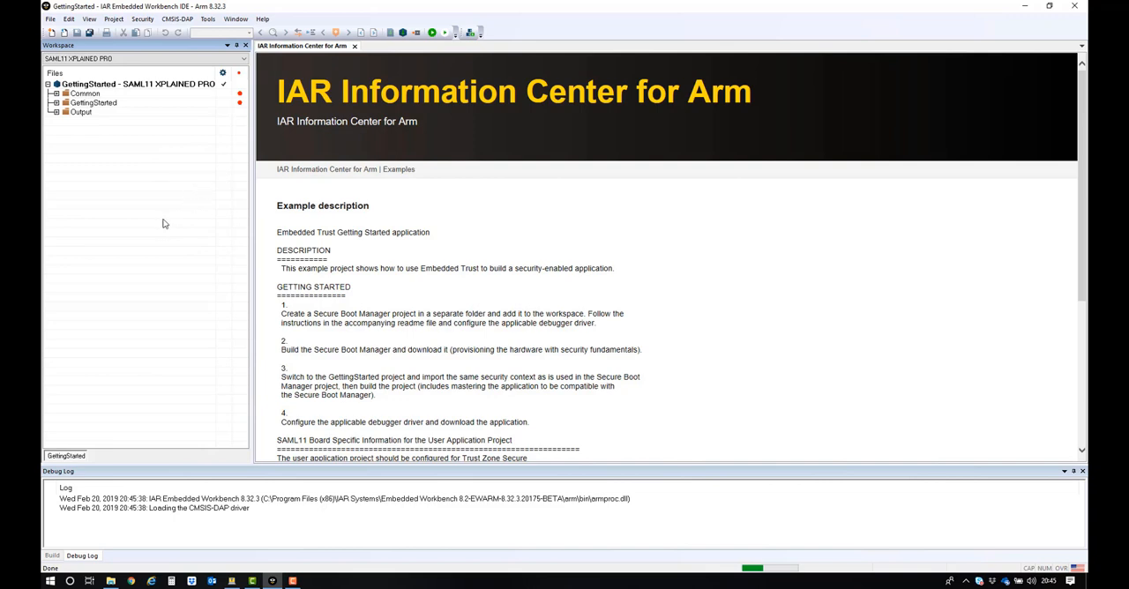
Step: Create a new project from the Secure Boot Manager template and save it as SBM in C:\GettingStarted
click(114, 19)
click(141, 113)
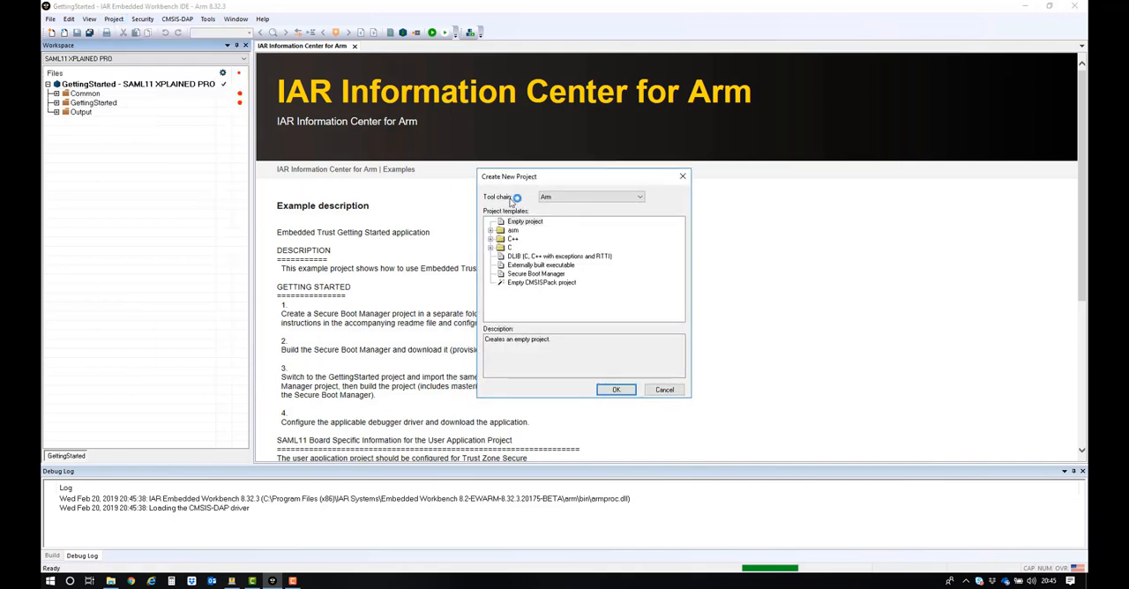
click(546, 276)
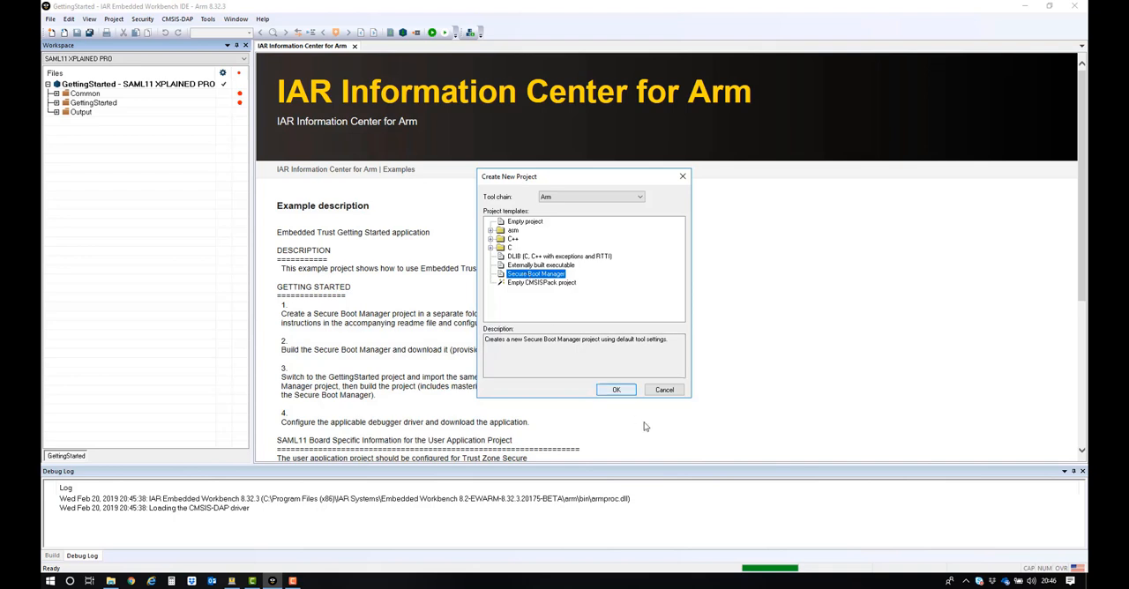
click(614, 390)
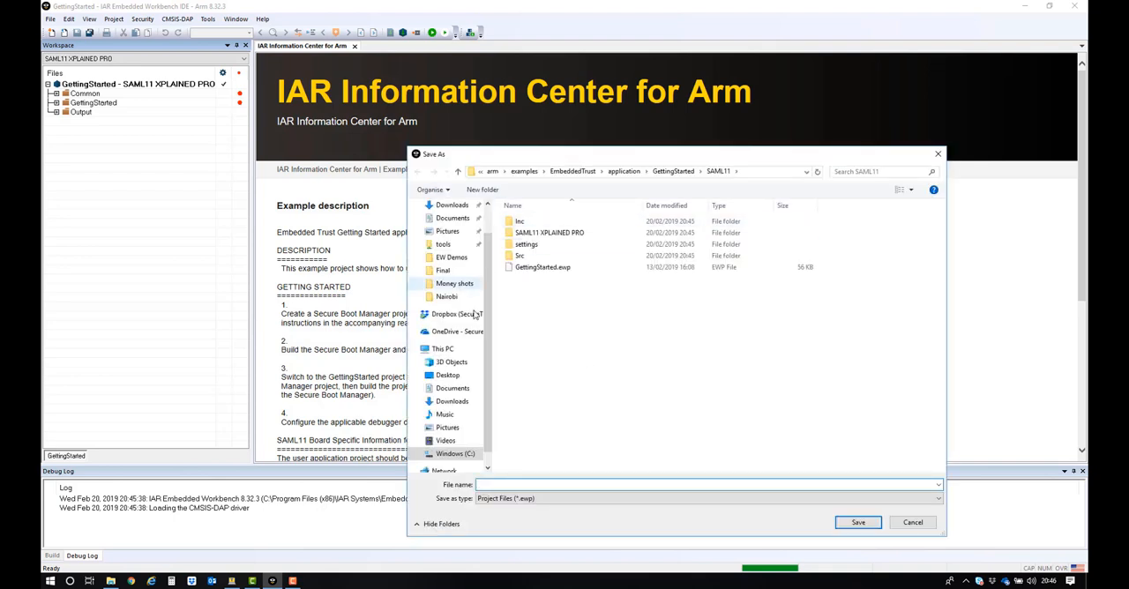
click(457, 454)
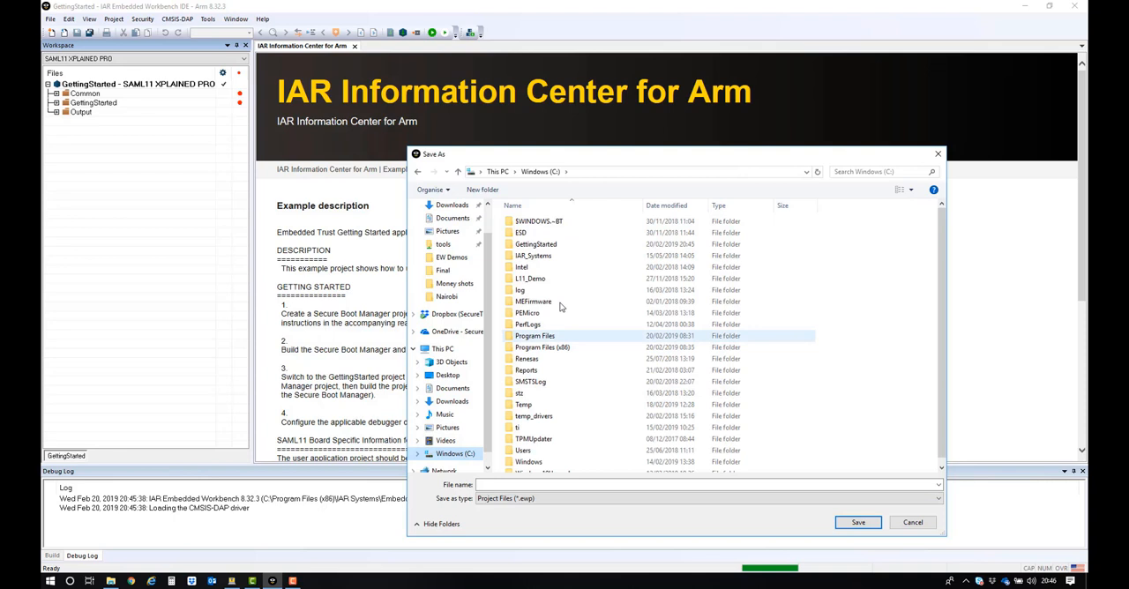
double_click(552, 243)
click(540, 484)
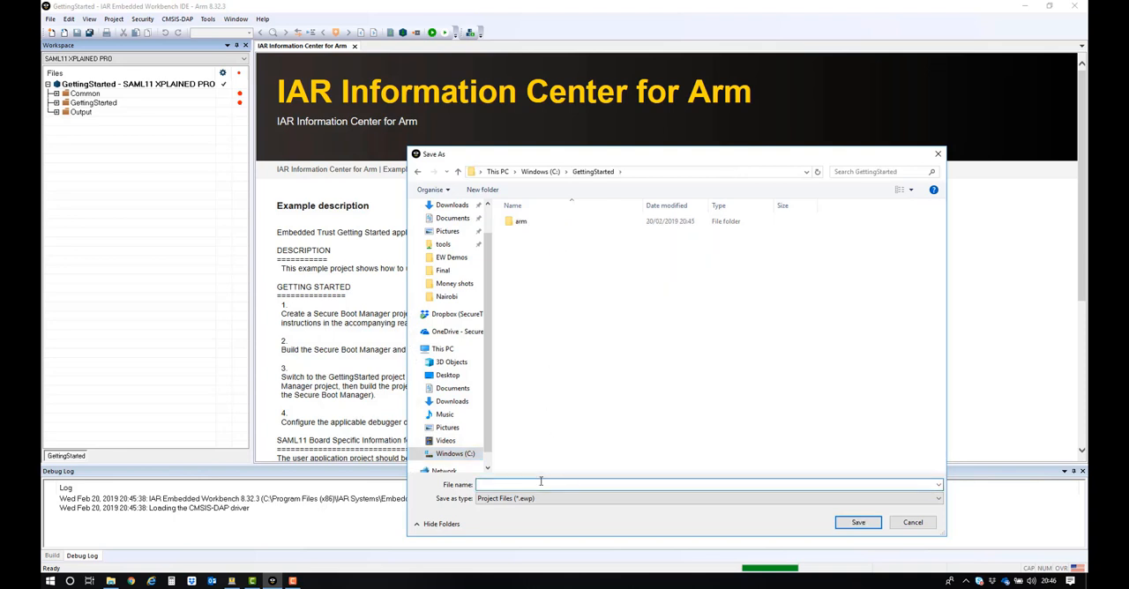
text(SBM)
key(Return)
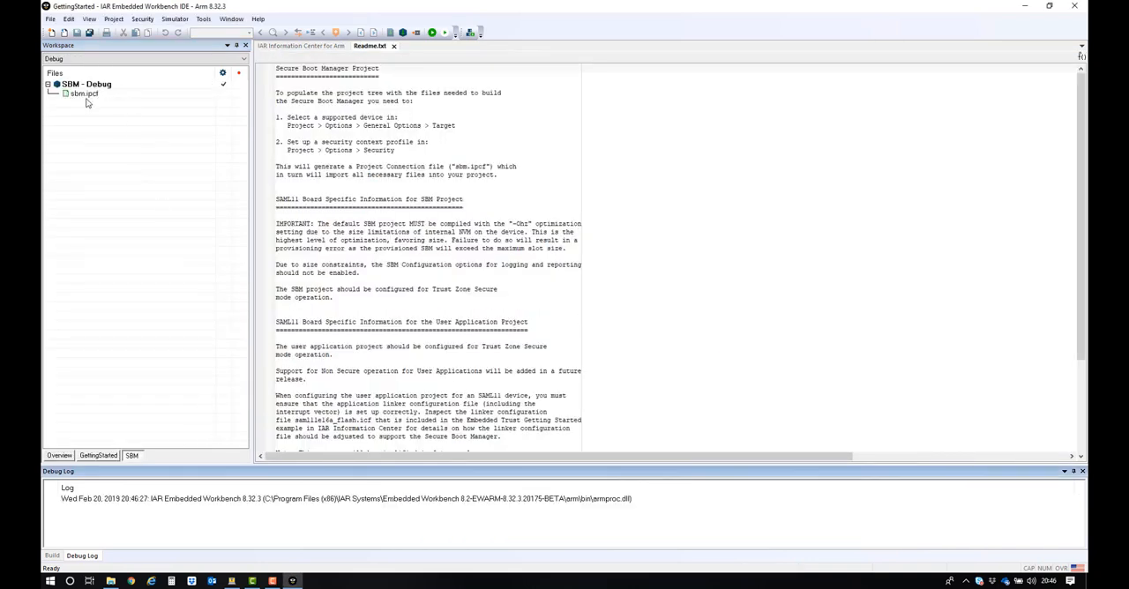
Step: Read the SAML11 board-specific notes in Readme.txt, especially the optimization requirement for the SBM project
click(279, 199)
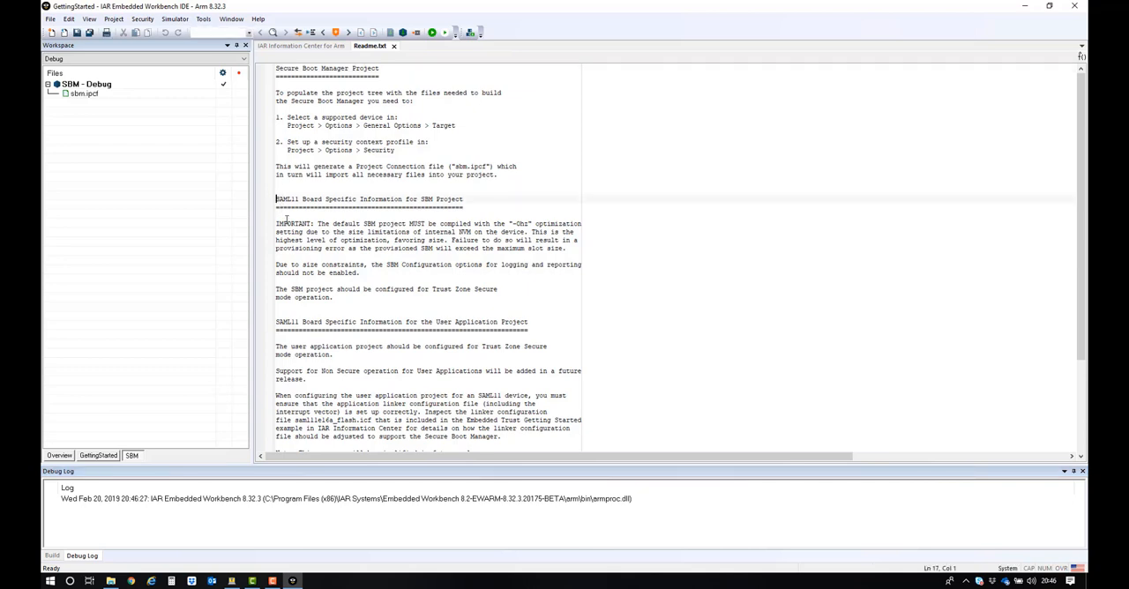
drag(287, 218, 296, 354)
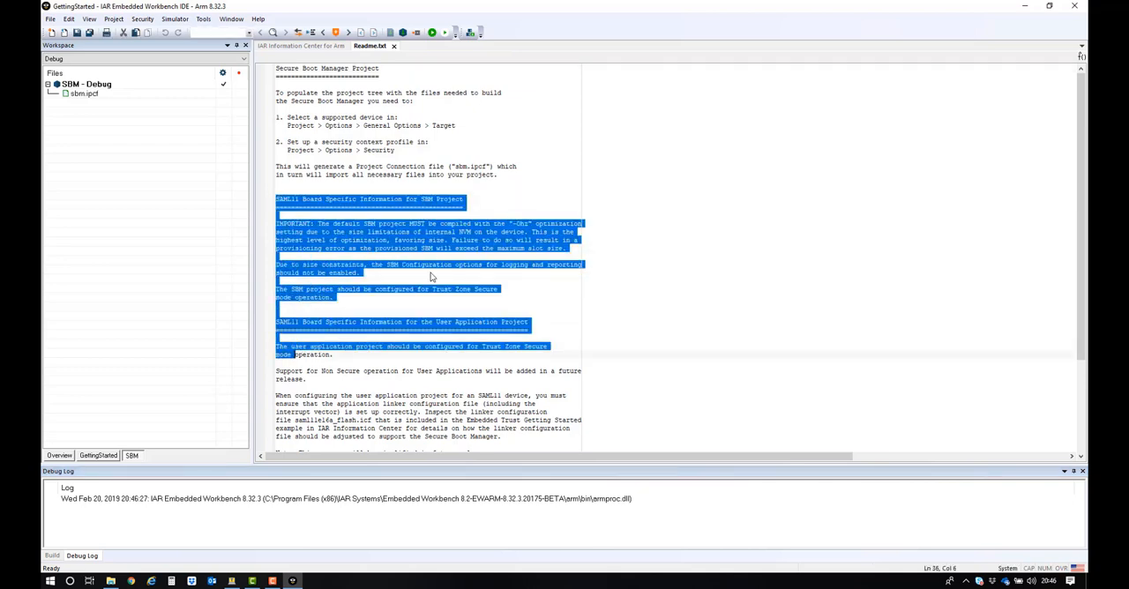
click(447, 225)
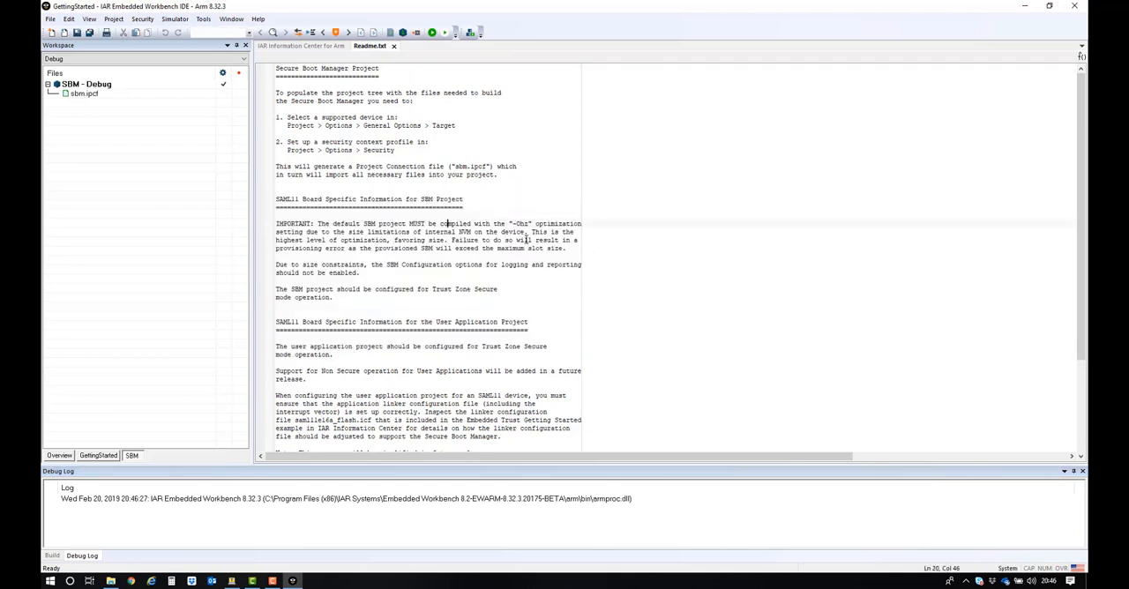
drag(509, 223, 548, 231)
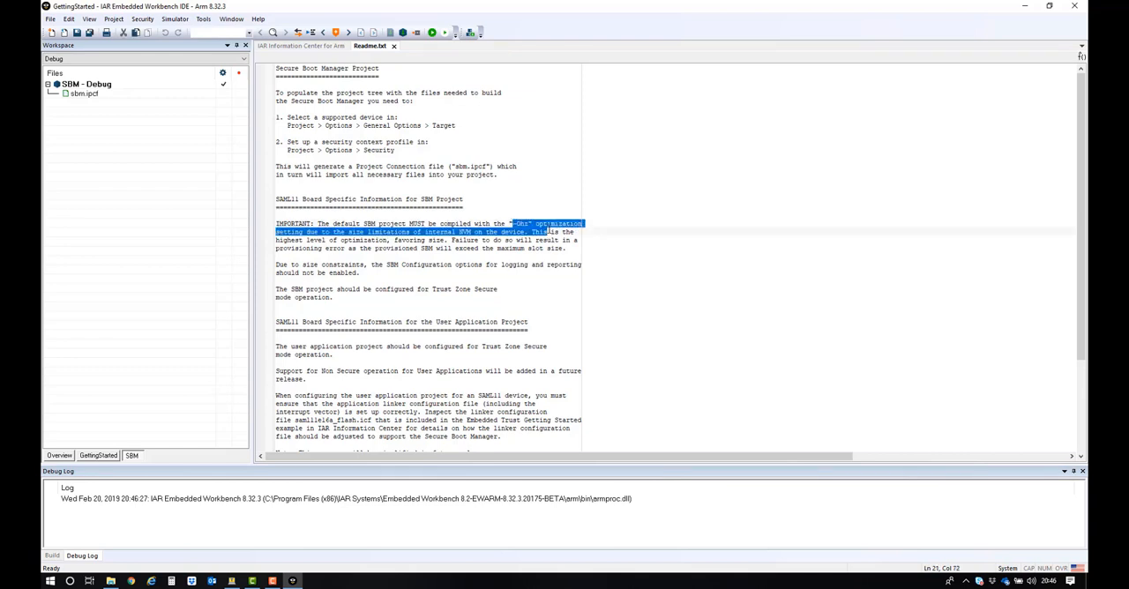
click(418, 387)
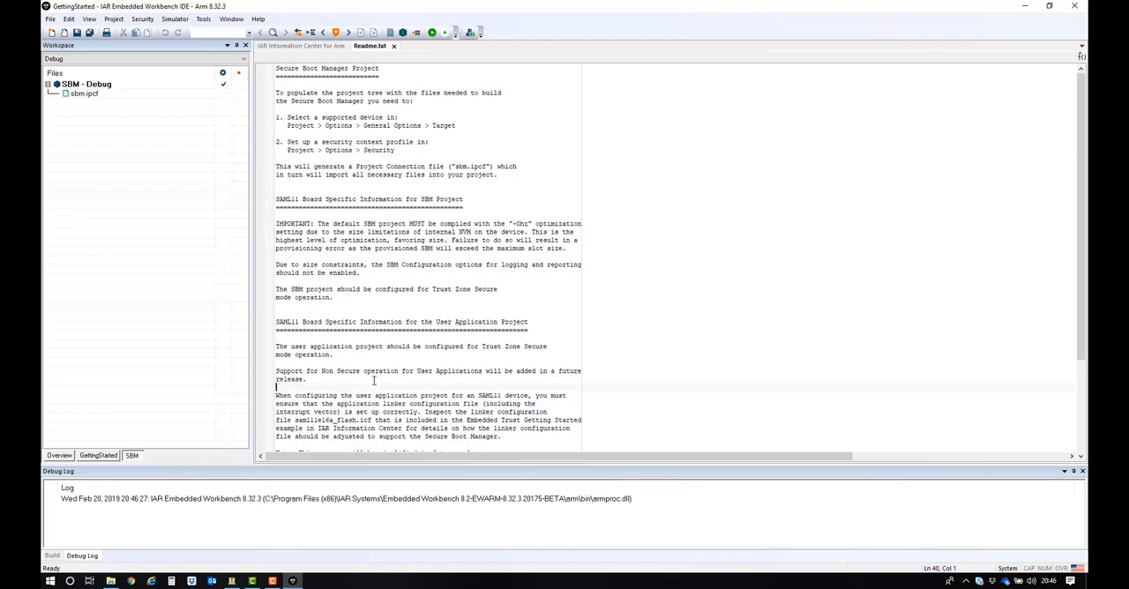
Step: In the SBM project's options, set the target device to Microchip ATSAML11E16A
click(105, 87)
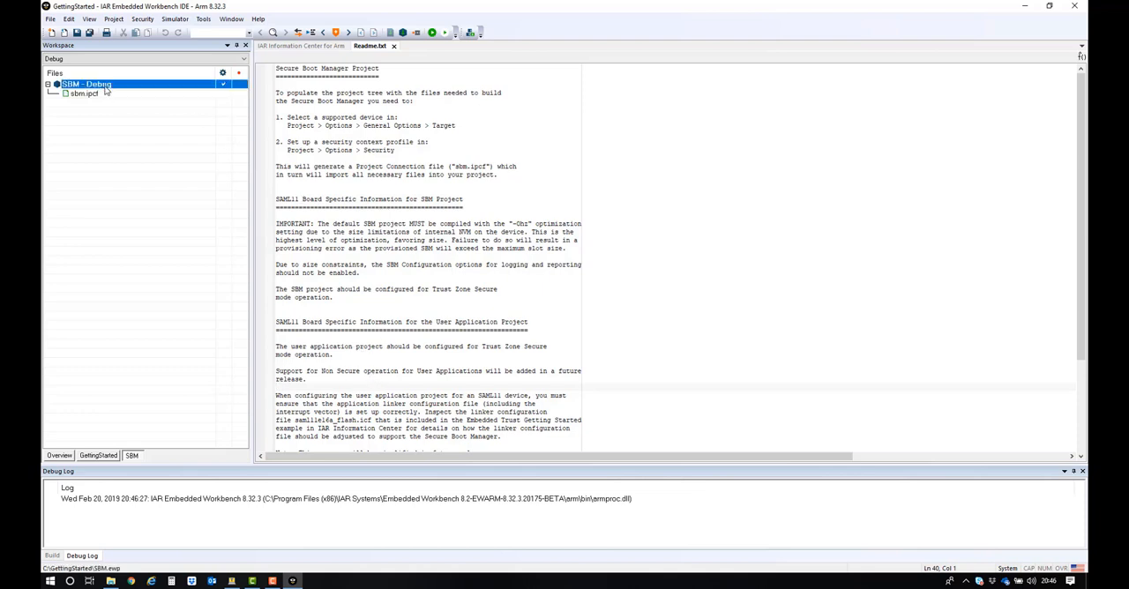
right_click(105, 87)
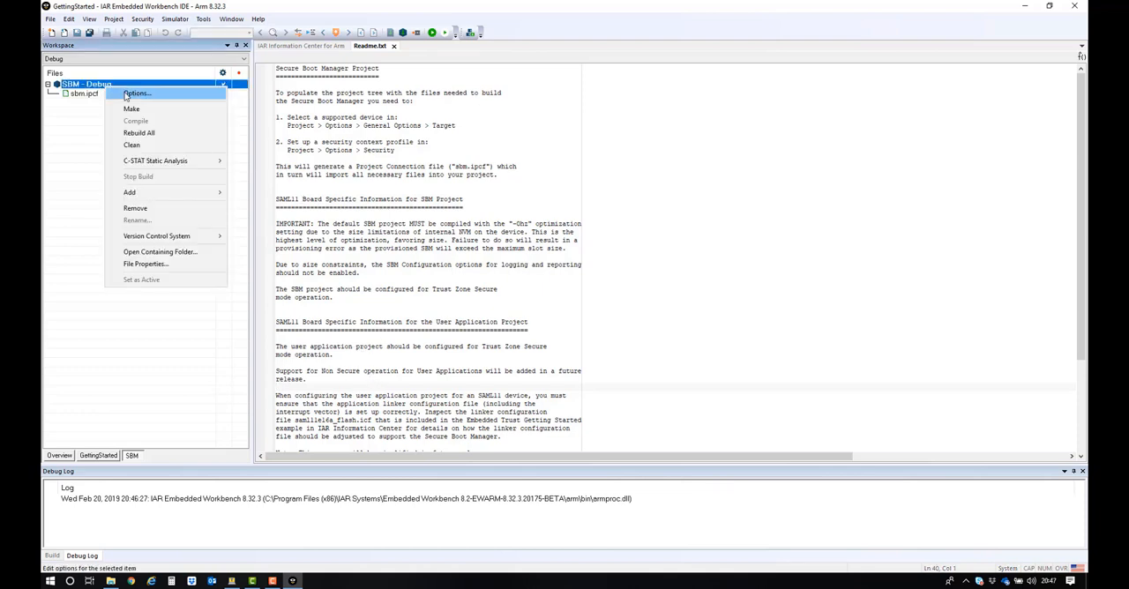
click(132, 93)
drag(511, 162, 596, 110)
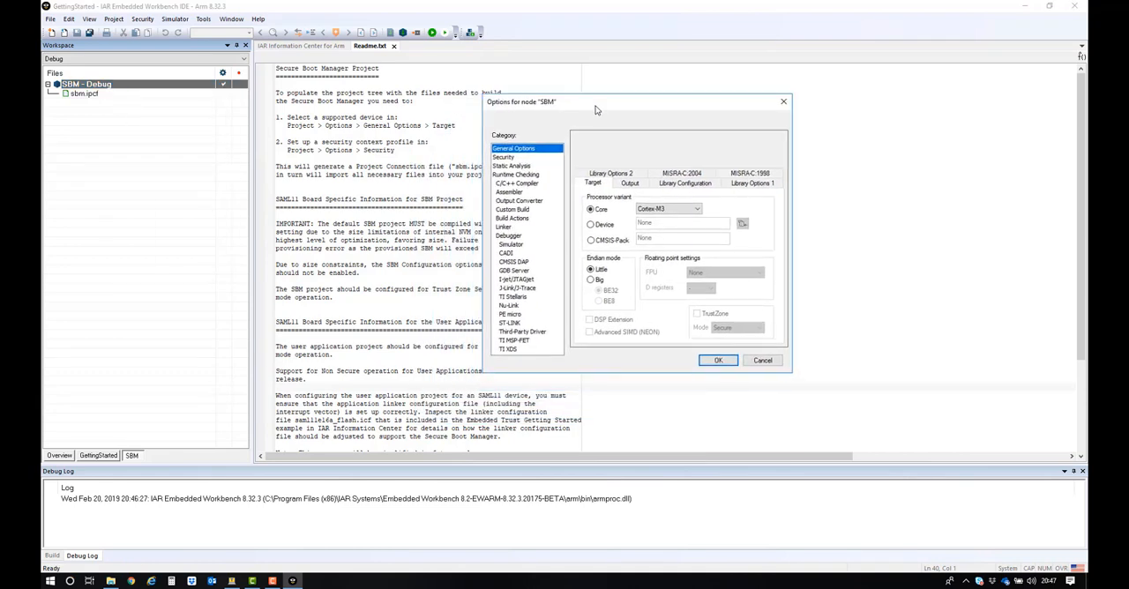
click(508, 158)
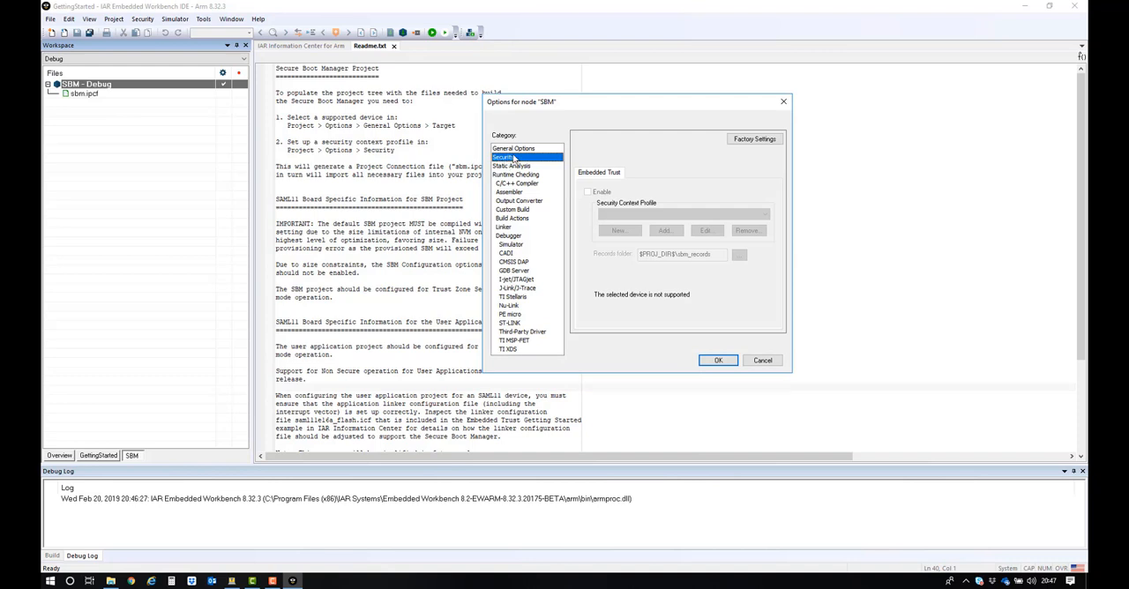
click(532, 148)
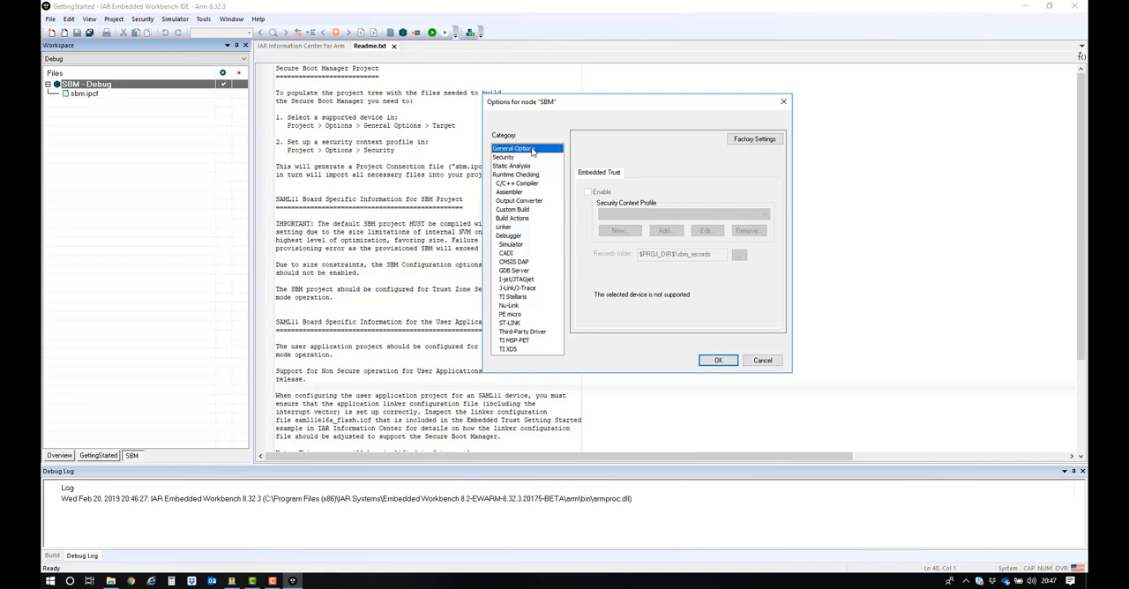
click(603, 226)
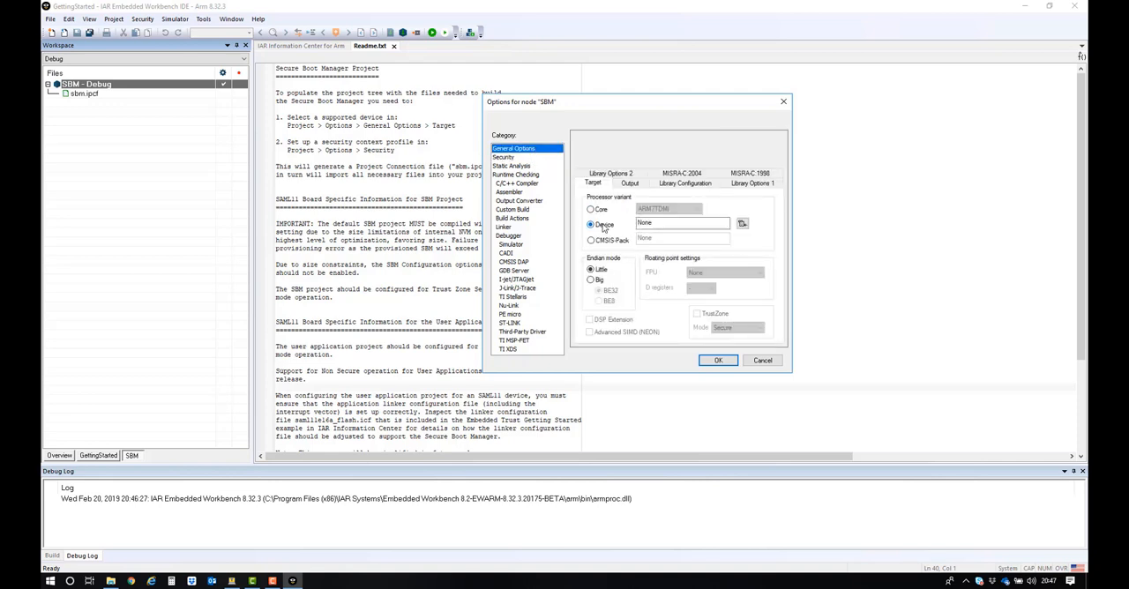
click(741, 225)
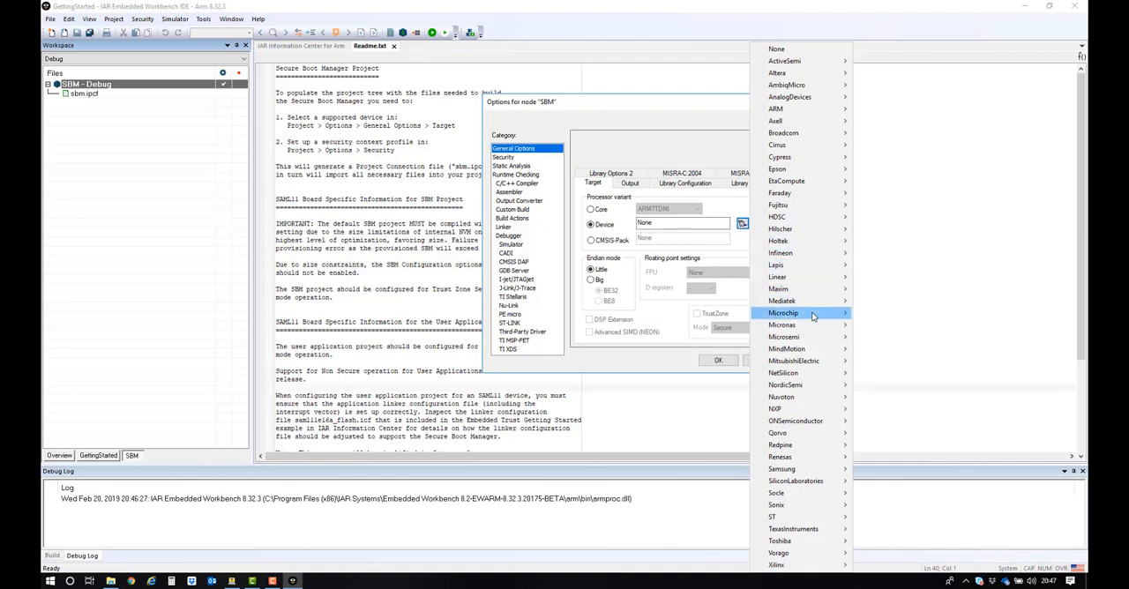
mouse_move(813, 314)
mouse_move(893, 279)
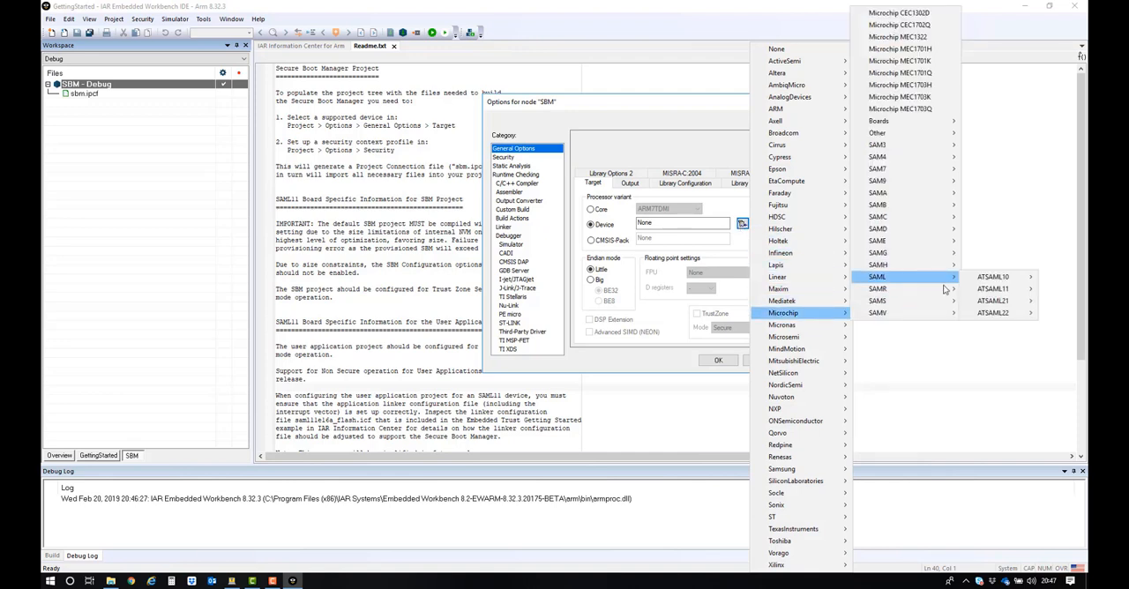
mouse_move(1003, 298)
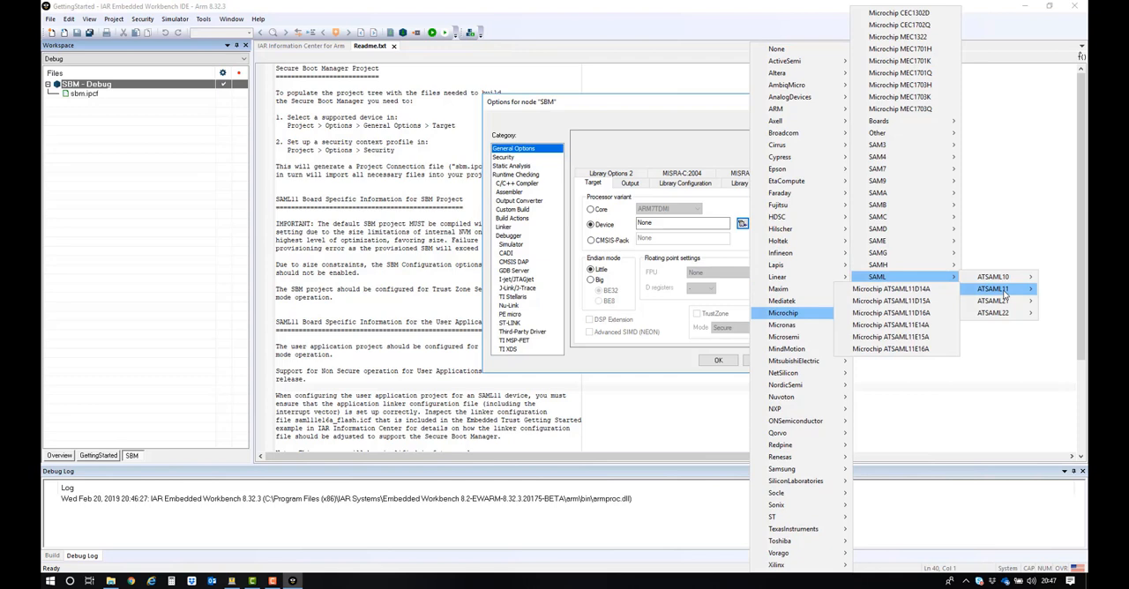
click(935, 351)
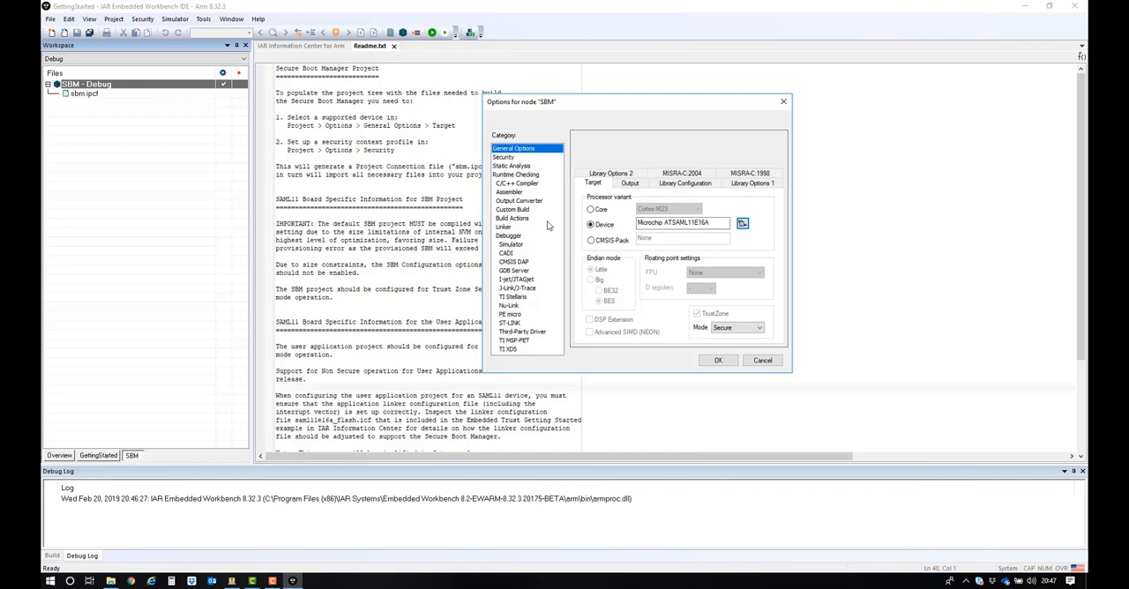
Step: Set the SBM project's debugger driver to CMSIS DAP and show that driver's setup options
click(515, 237)
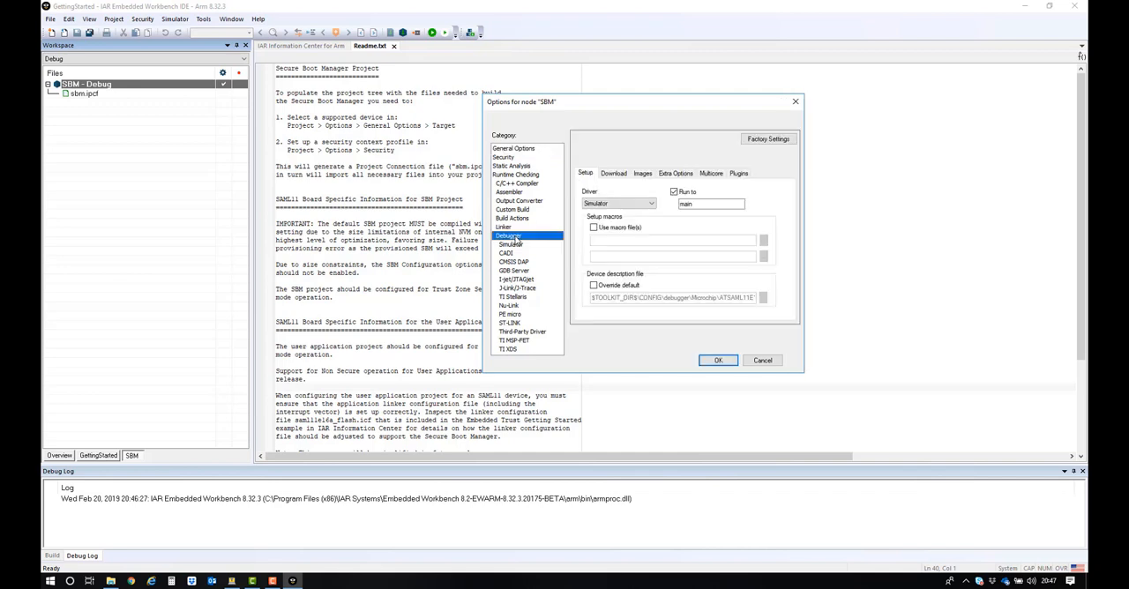
click(651, 204)
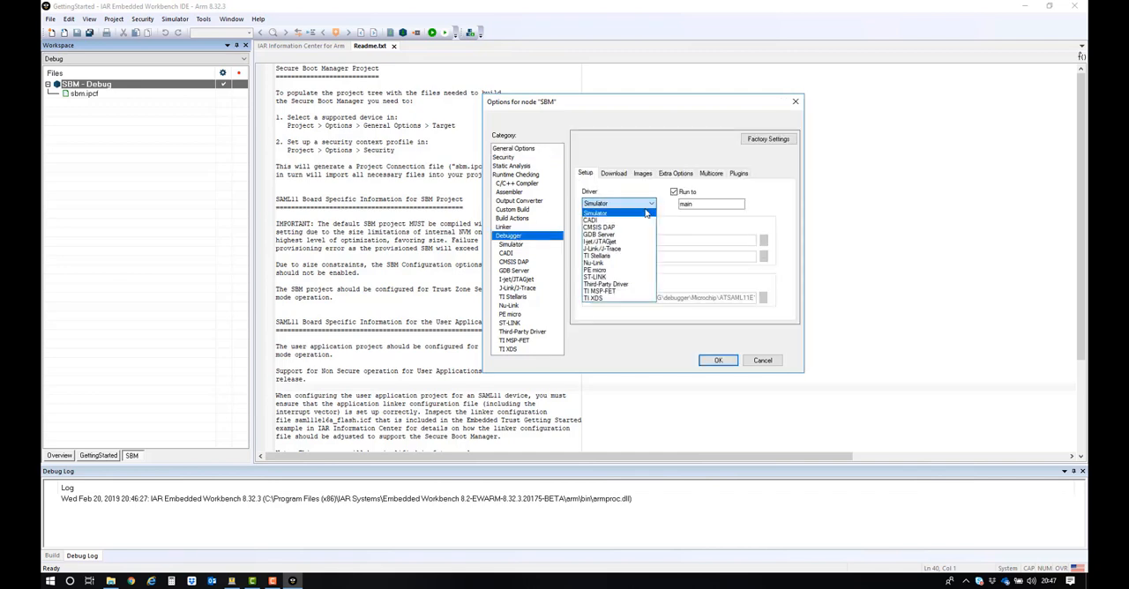
click(633, 229)
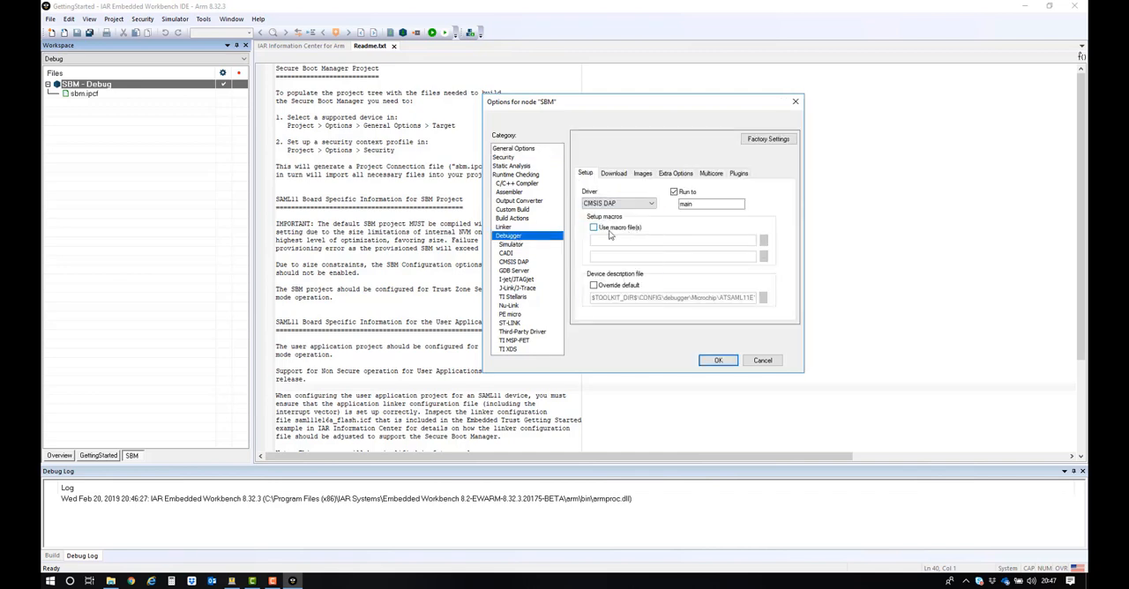
click(516, 265)
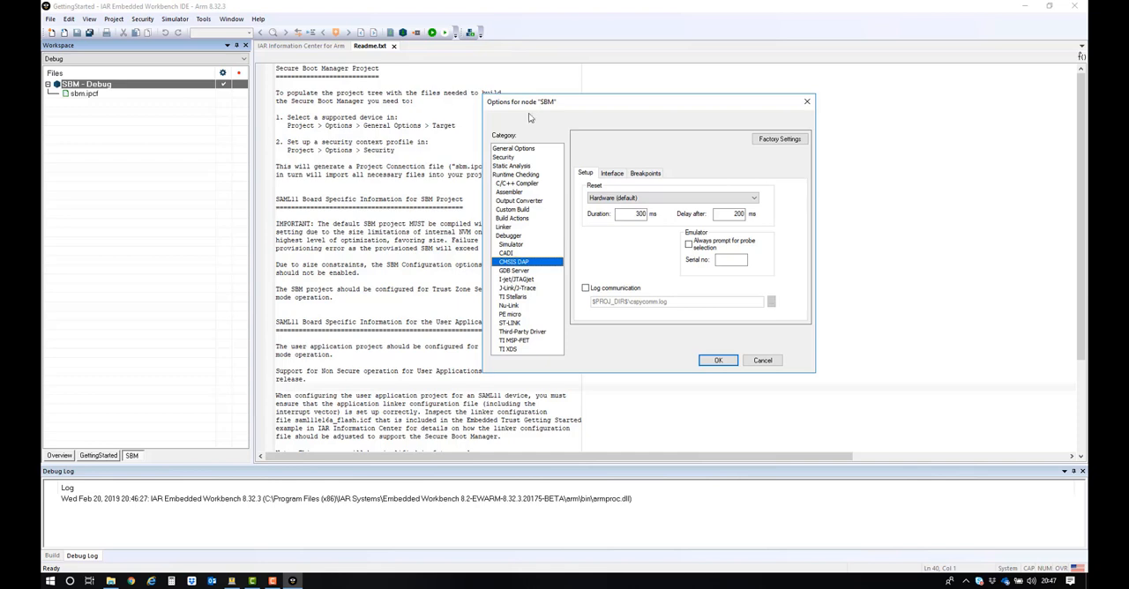
Step: Set the SBM project's C/C++ compiler optimization level to High, favoring Size
drag(569, 104, 656, 96)
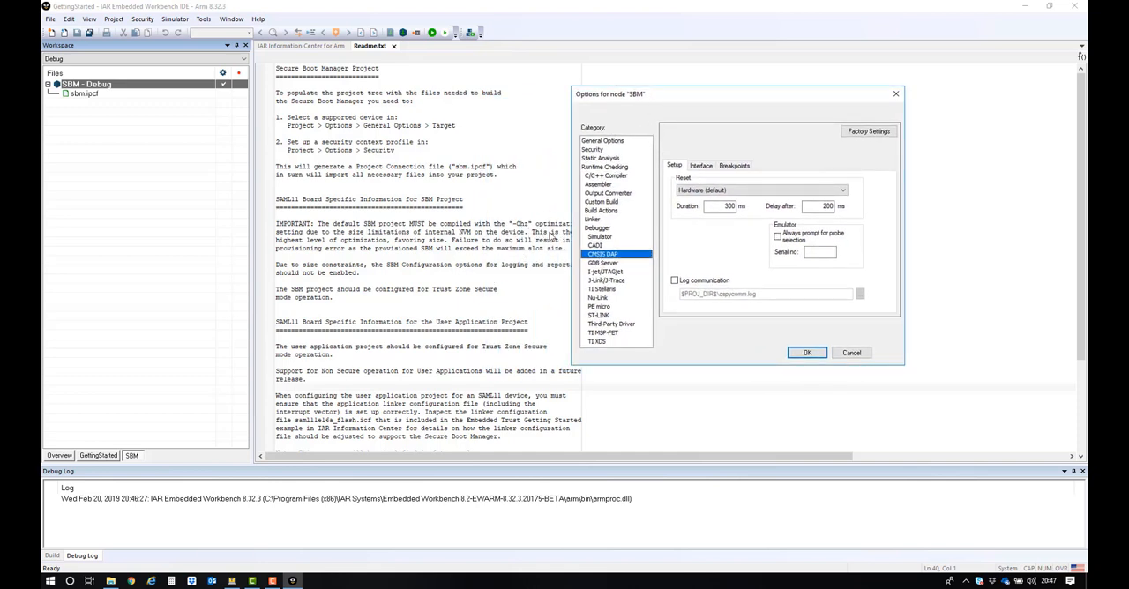
drag(674, 96, 709, 87)
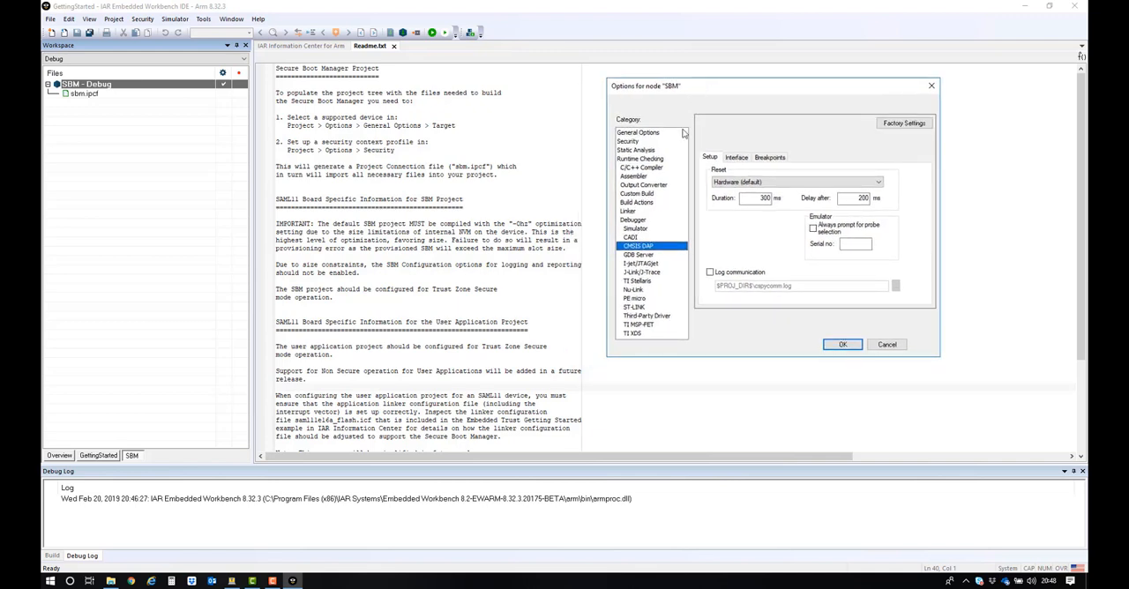
click(647, 170)
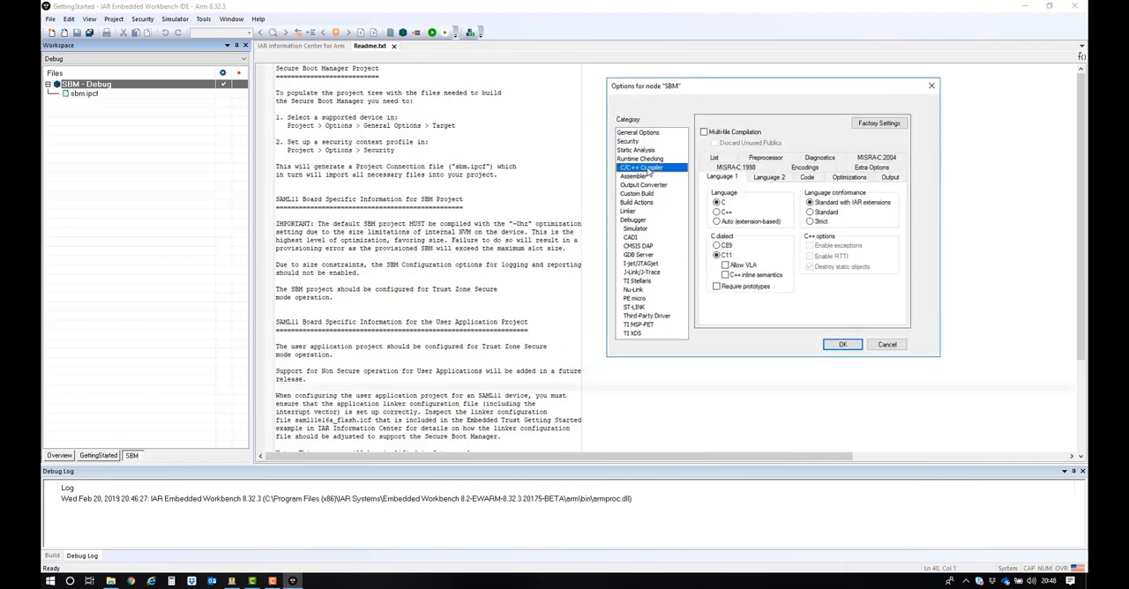
click(854, 179)
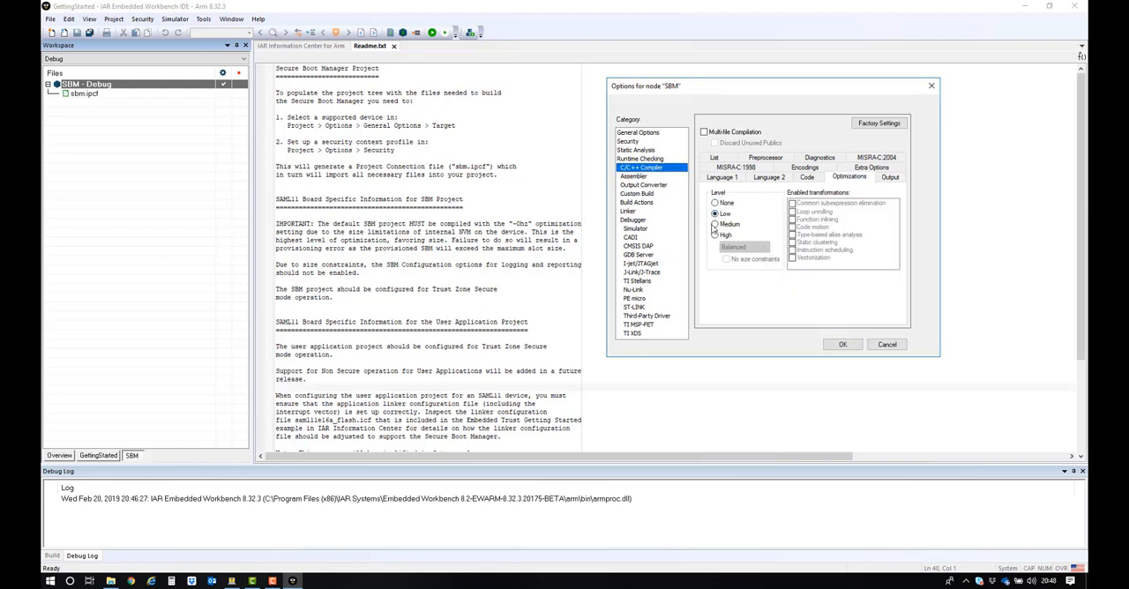
click(715, 236)
click(743, 248)
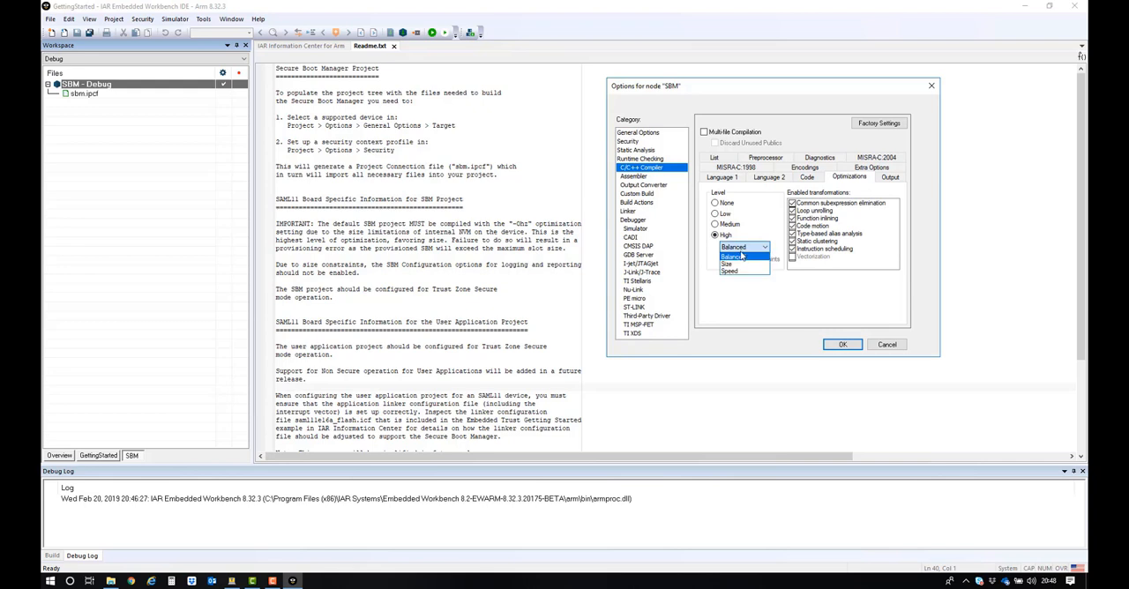
click(739, 264)
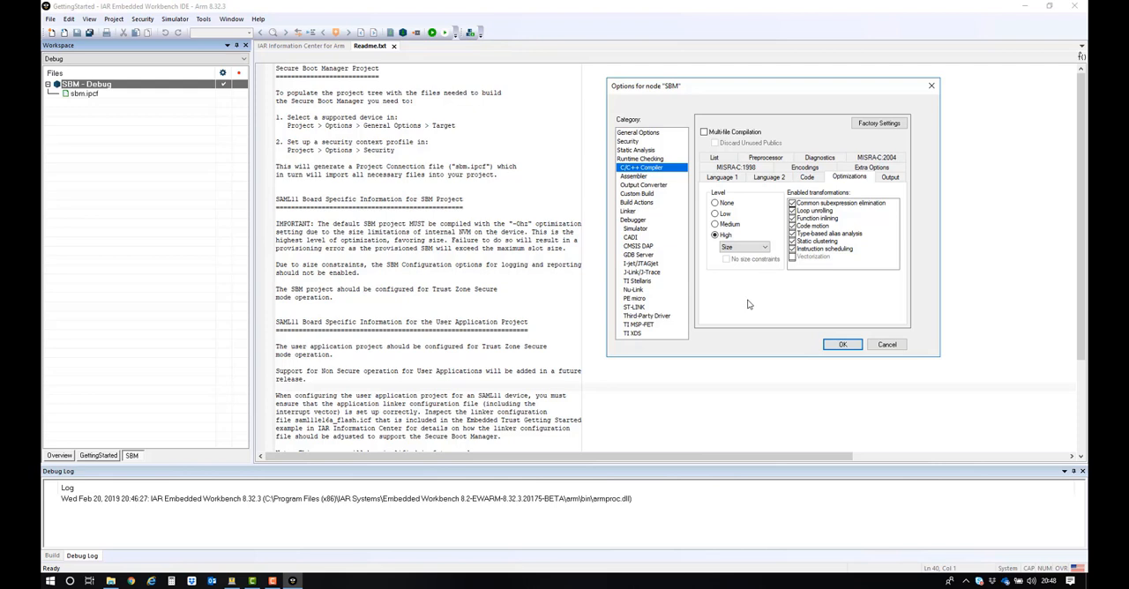
Step: Enable Embedded Trust in the SBM project's security options and name a new security context My Security
click(627, 142)
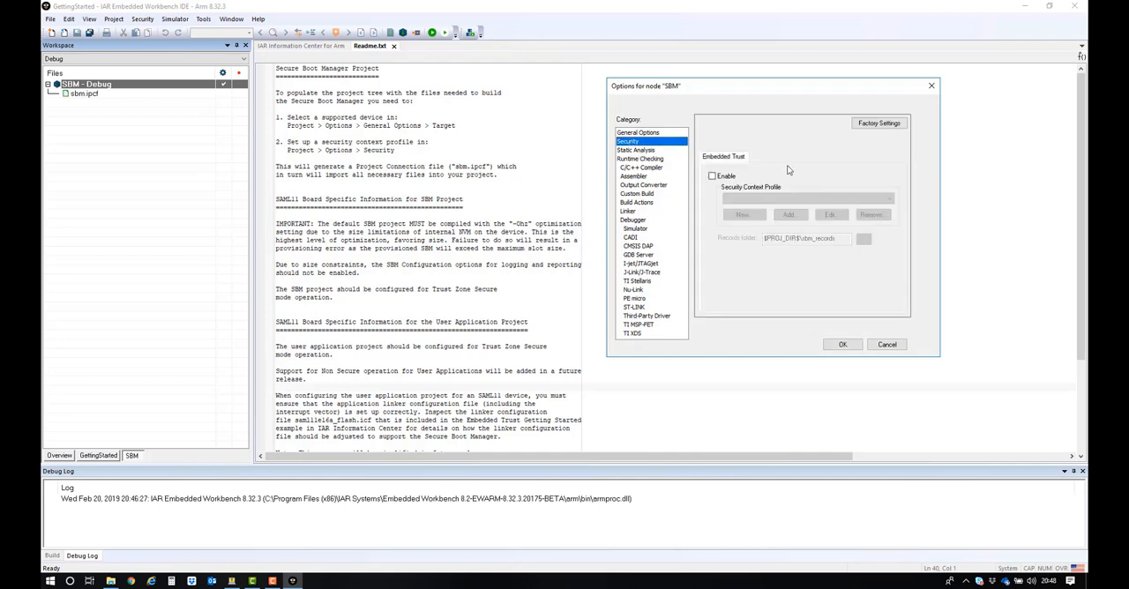
click(712, 177)
click(740, 216)
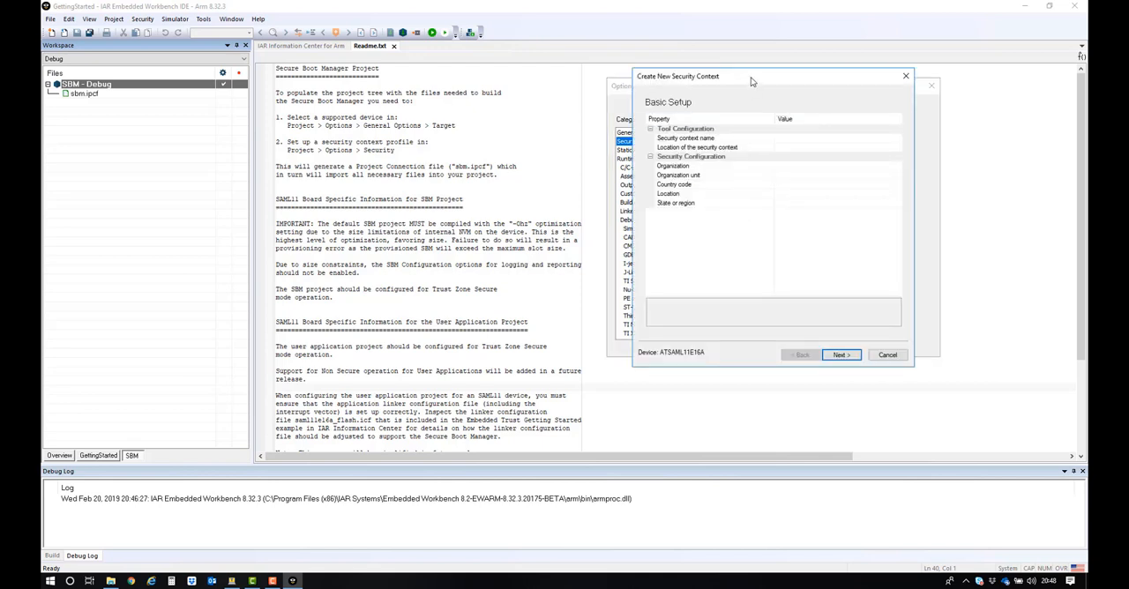
drag(750, 80, 720, 82)
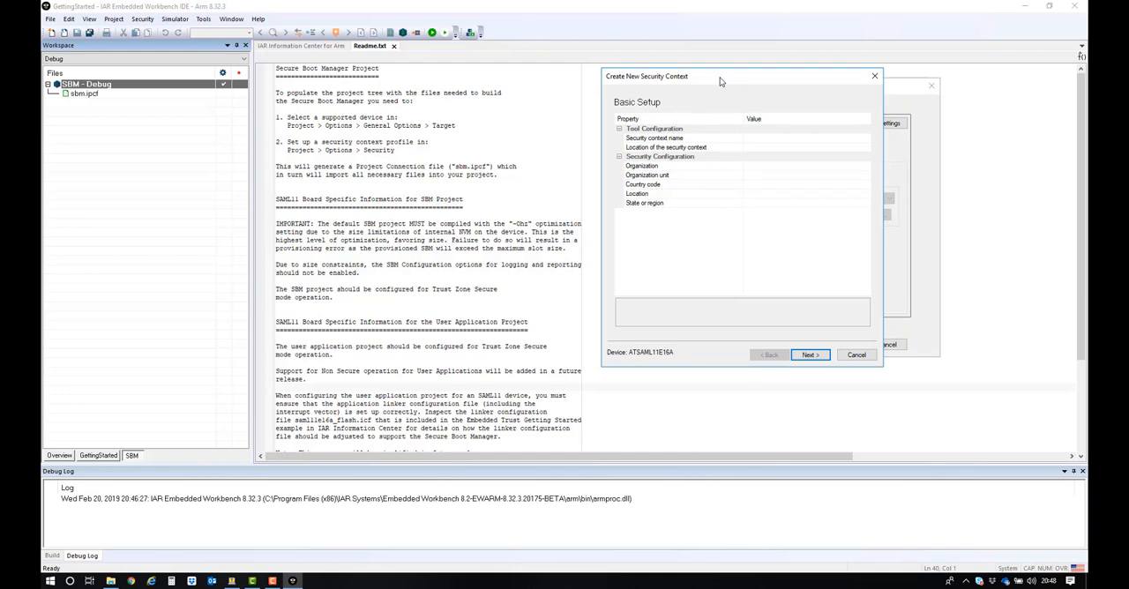
click(751, 139)
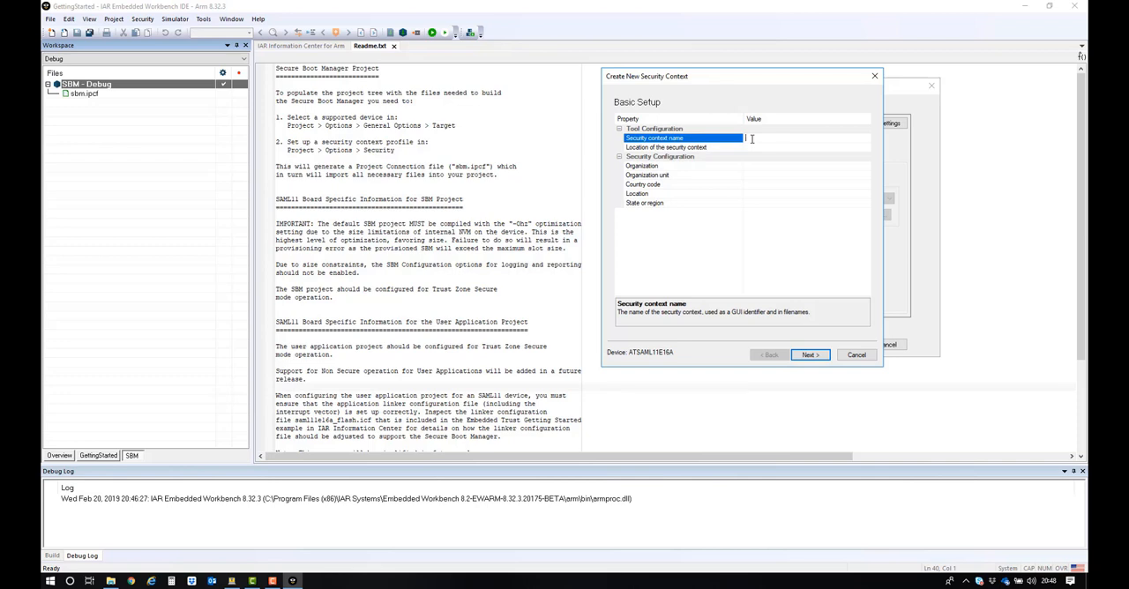
text(My Security)
Step: Set the location of the security context to the C:\GettingStarted folder
click(832, 149)
click(867, 148)
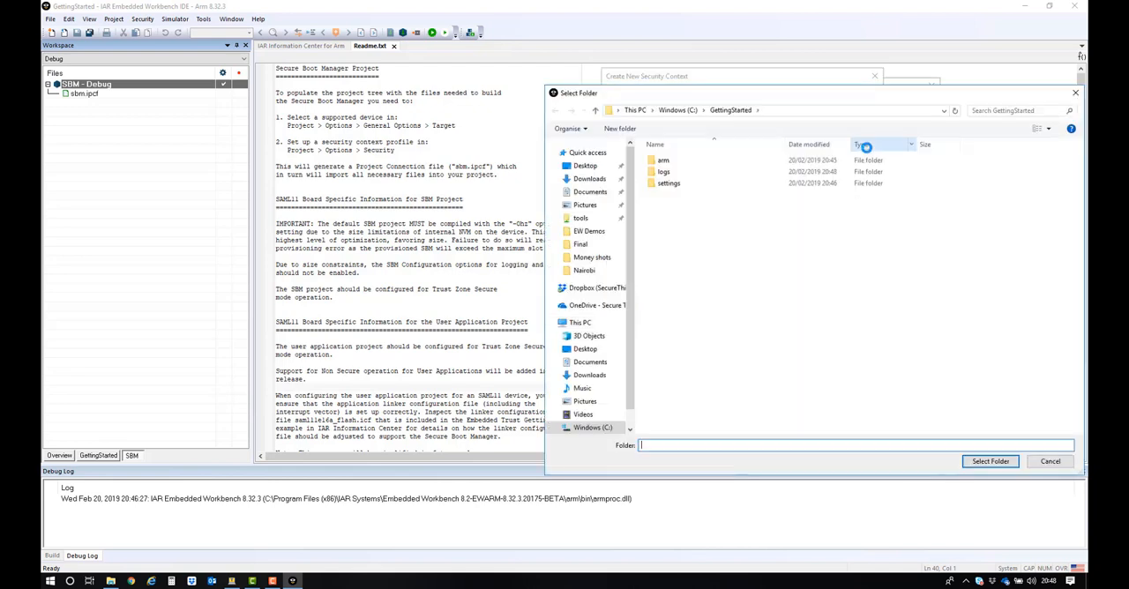
click(599, 428)
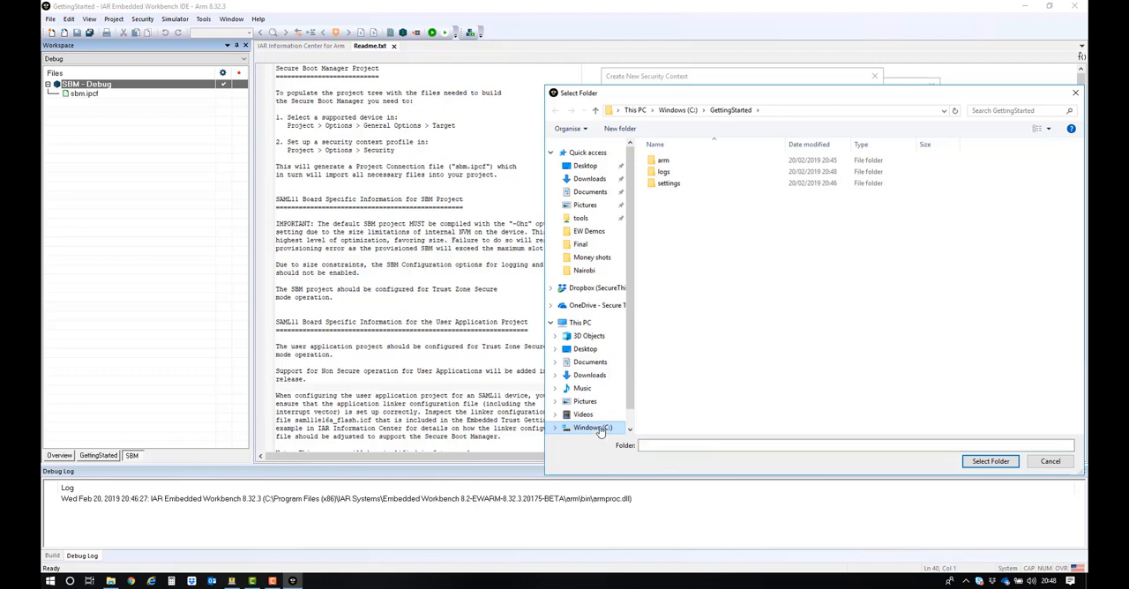
double_click(670, 185)
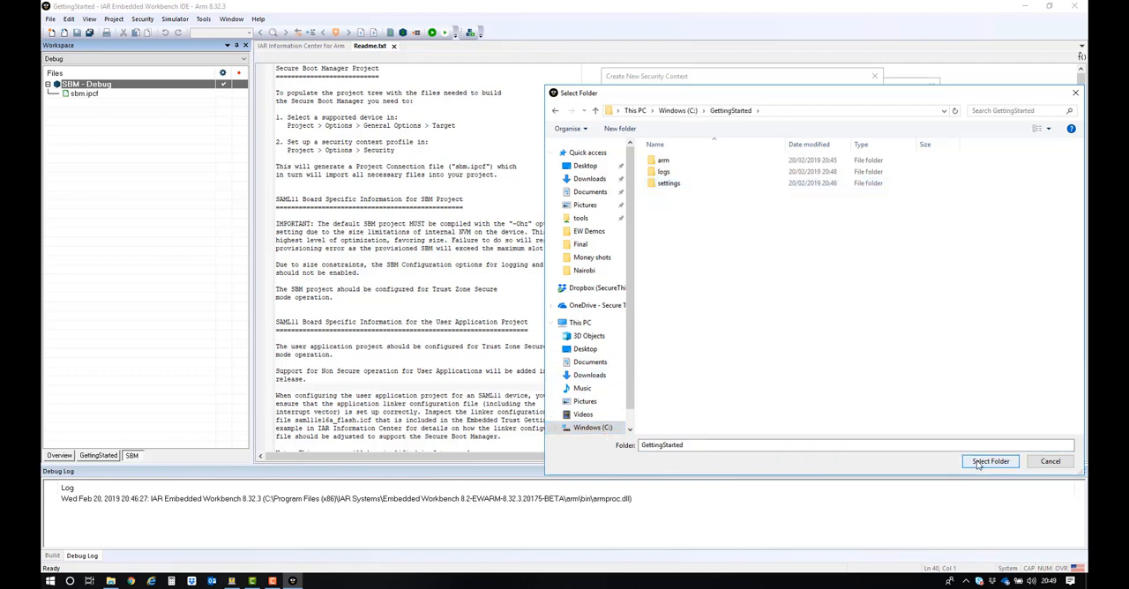
click(990, 461)
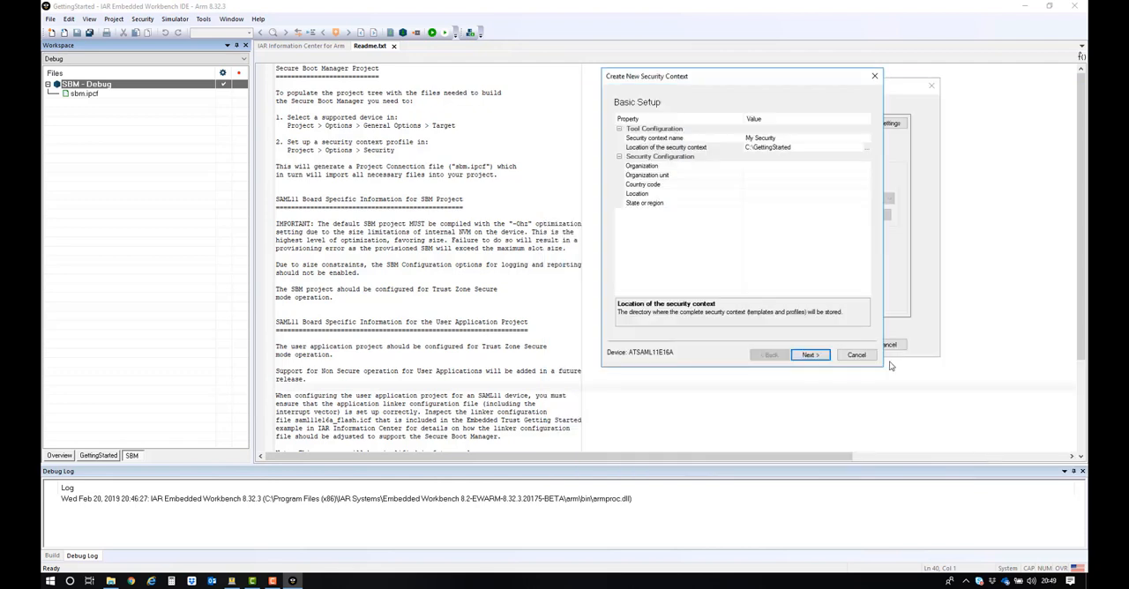
Step: Enter Secure Thingz as the security context's organization and Application as its organization unit
click(786, 167)
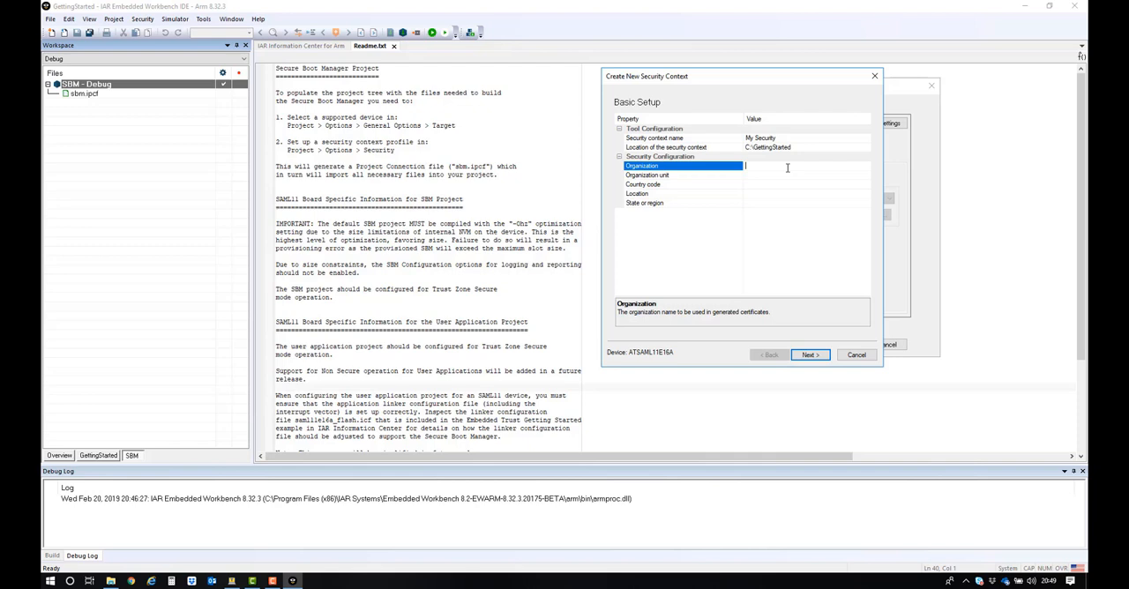
text(Secu)
text(re Things)
click(791, 174)
text(Application)
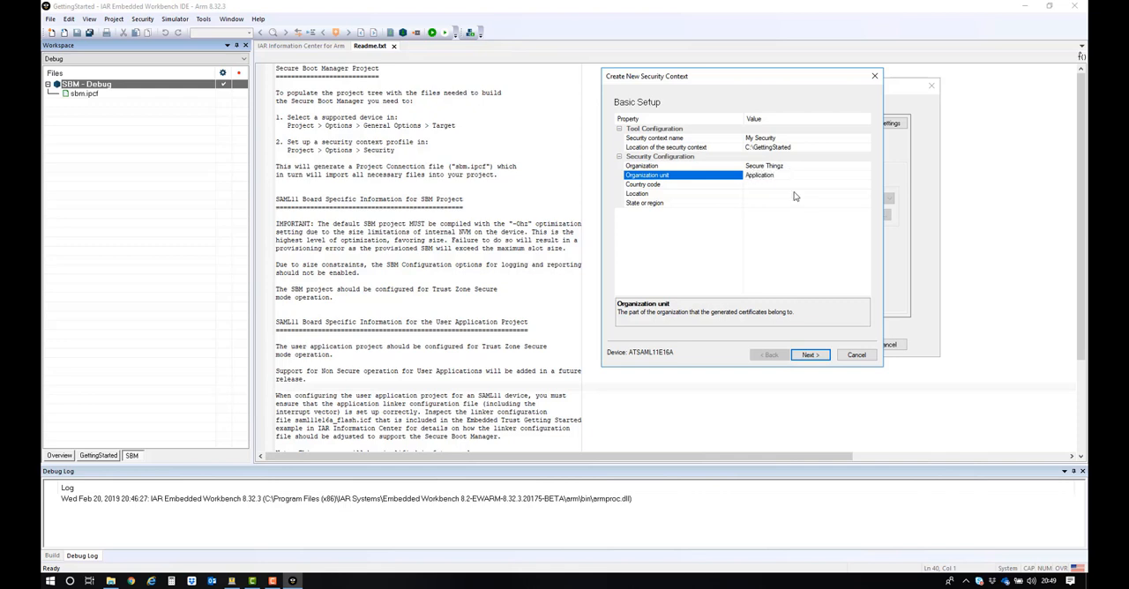
Step: Set the security context's country code to United Kingdom
click(812, 186)
click(866, 186)
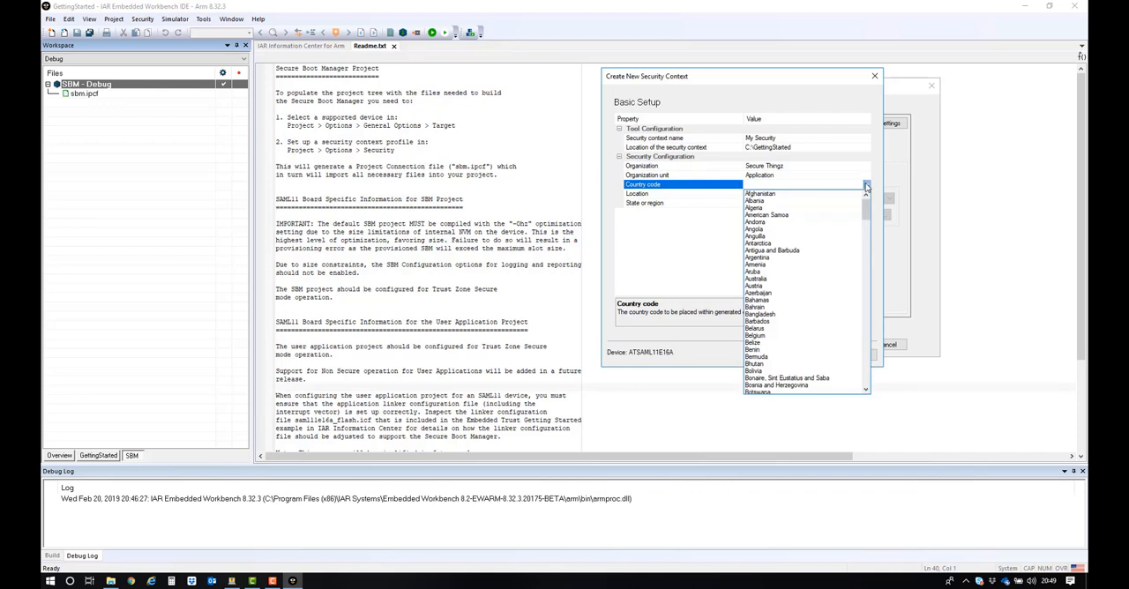
scroll(828, 335, down, 20)
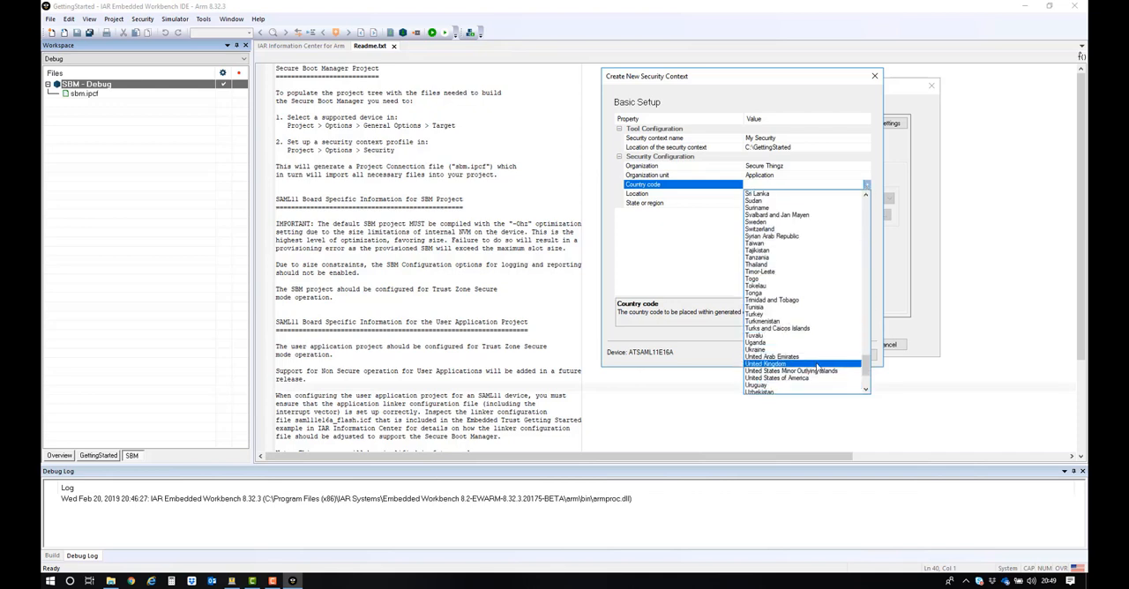
click(819, 364)
Step: Enter Cambridge as the location and Cambs as the state or region, completing the basic setup
click(767, 195)
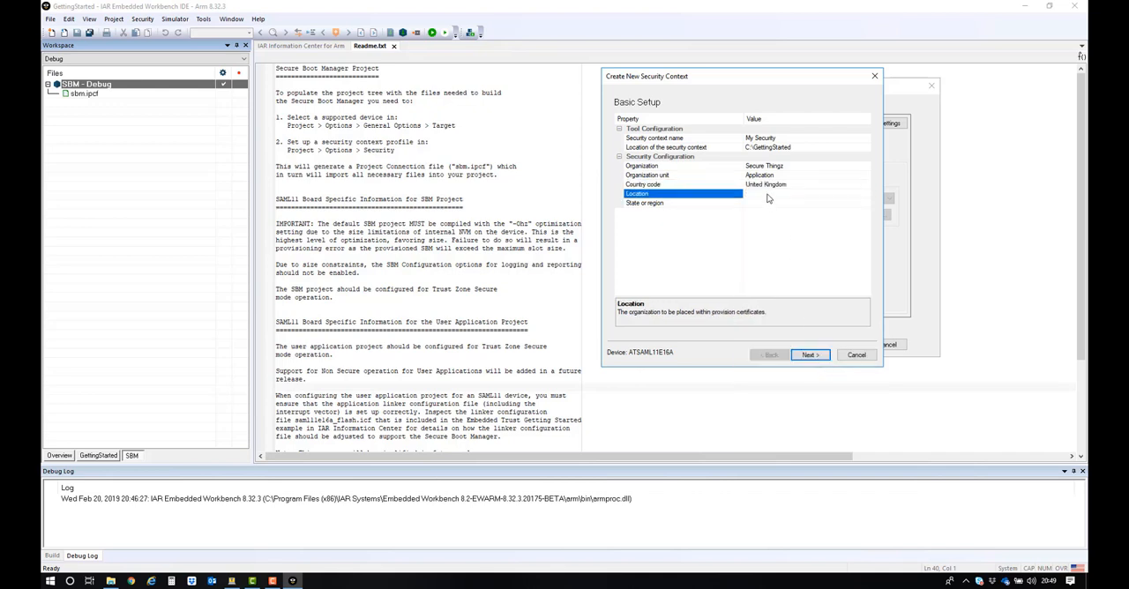
text(Cambridge)
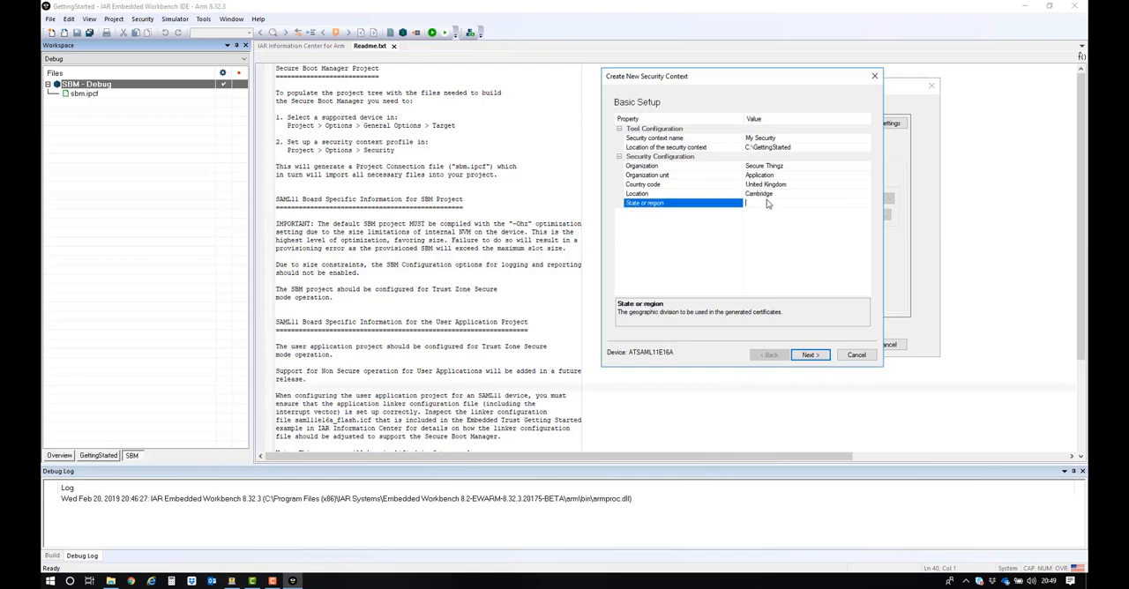
click(767, 202)
text(Cambs)
click(810, 354)
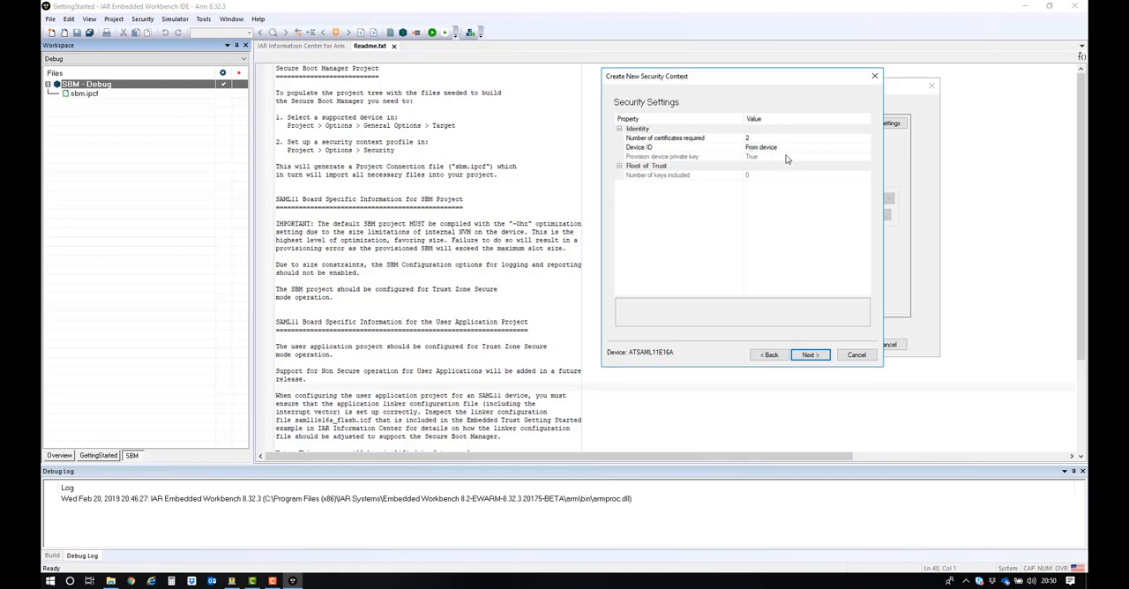
Step: Choose From device for the device ID, create the security context, and use its profile in the SBM project
click(867, 150)
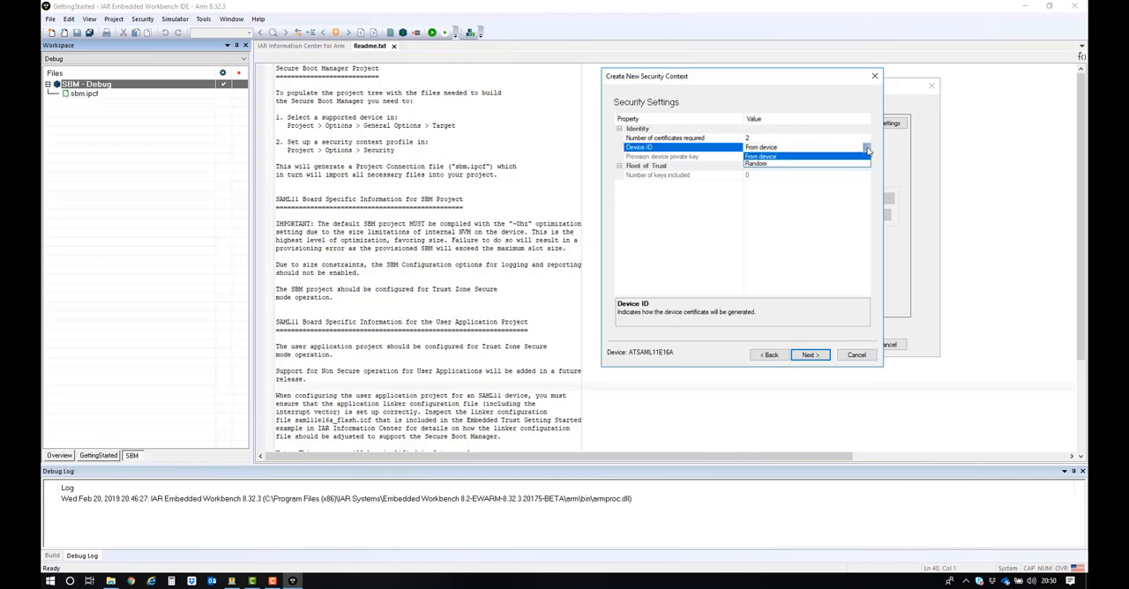
click(770, 157)
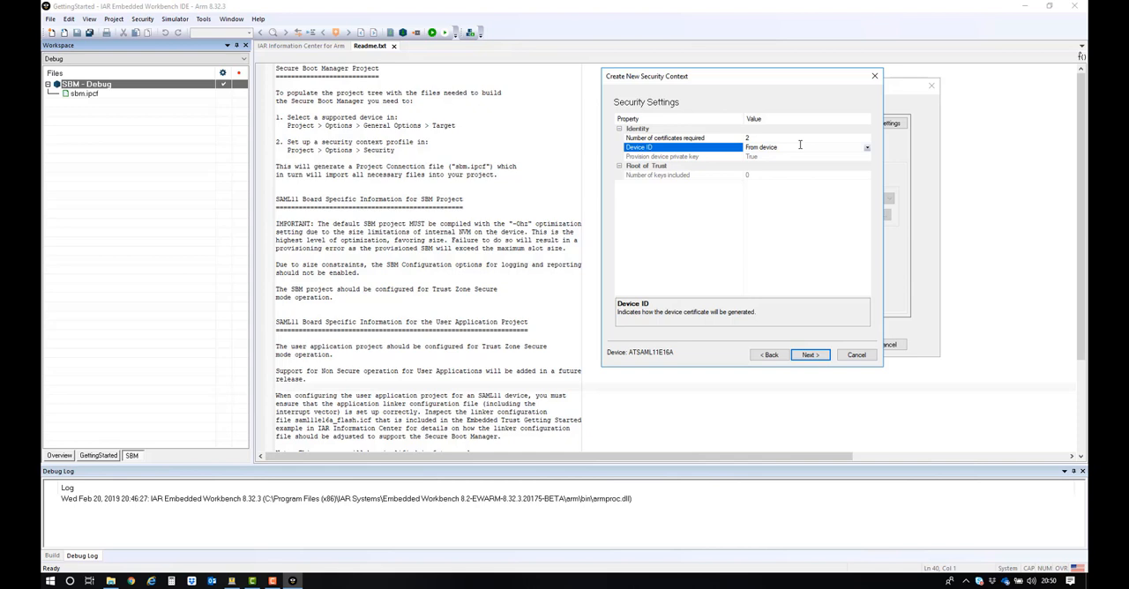
click(810, 355)
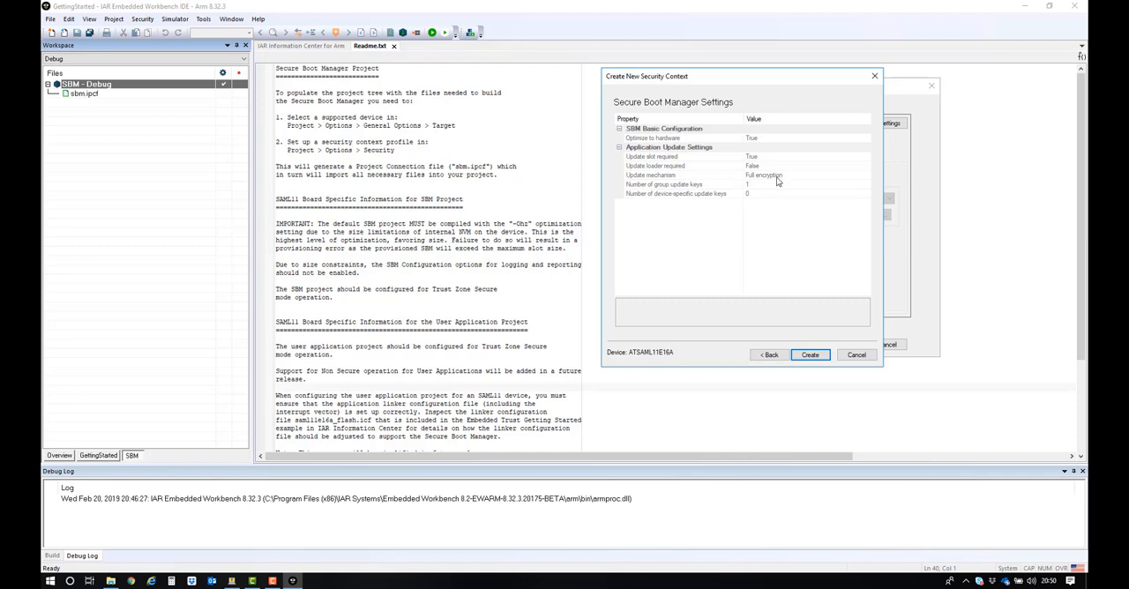
click(810, 356)
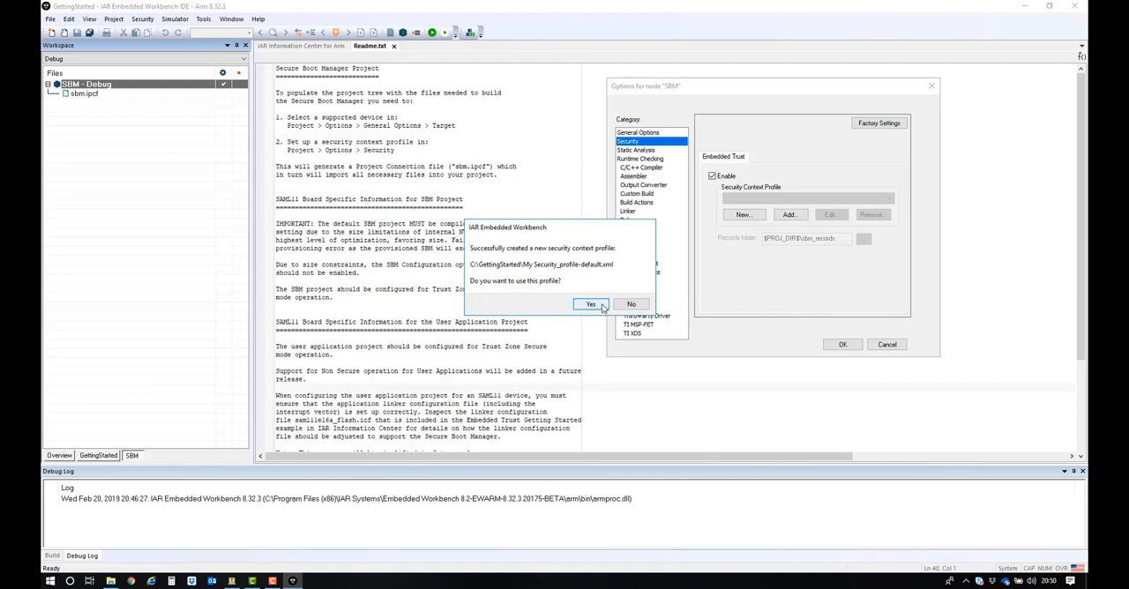
click(602, 306)
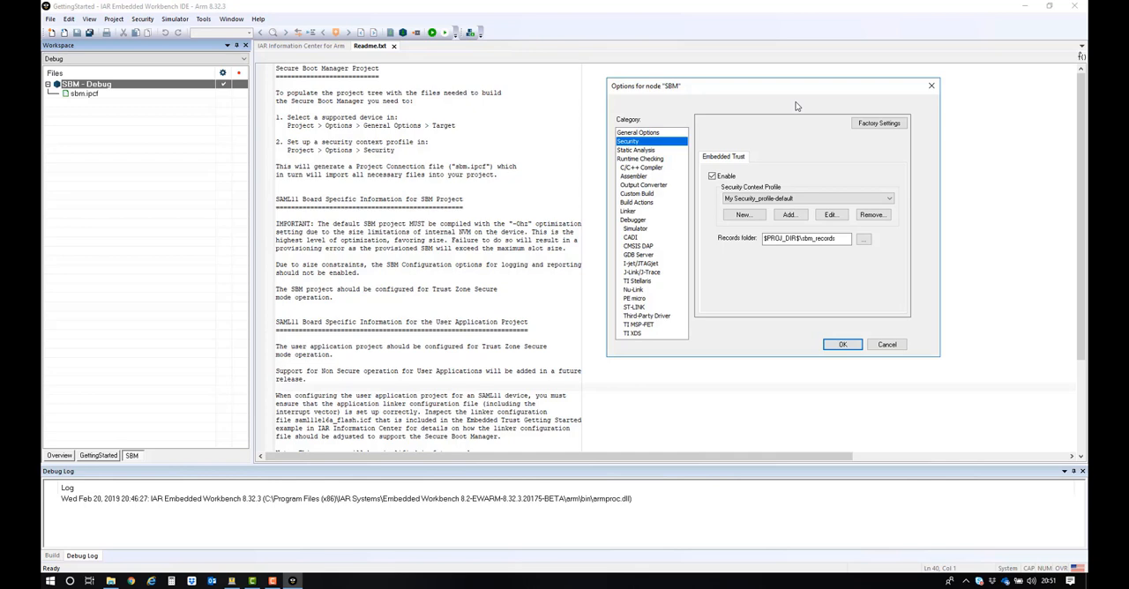
Step: Review the provisioning and SBM configuration settings of the My Security profile
click(830, 216)
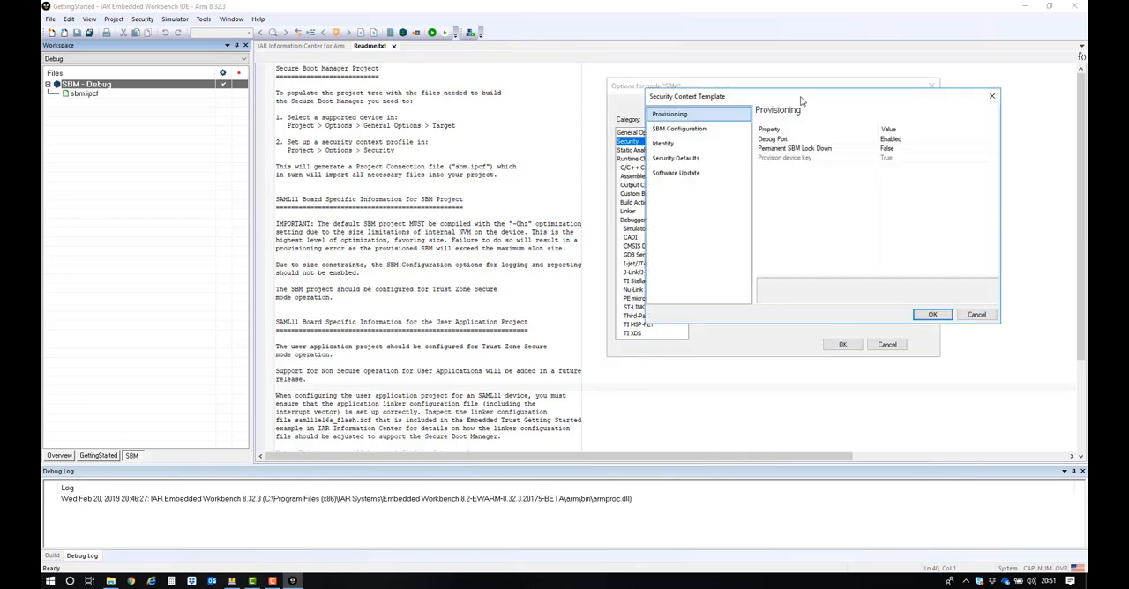
drag(791, 99, 761, 92)
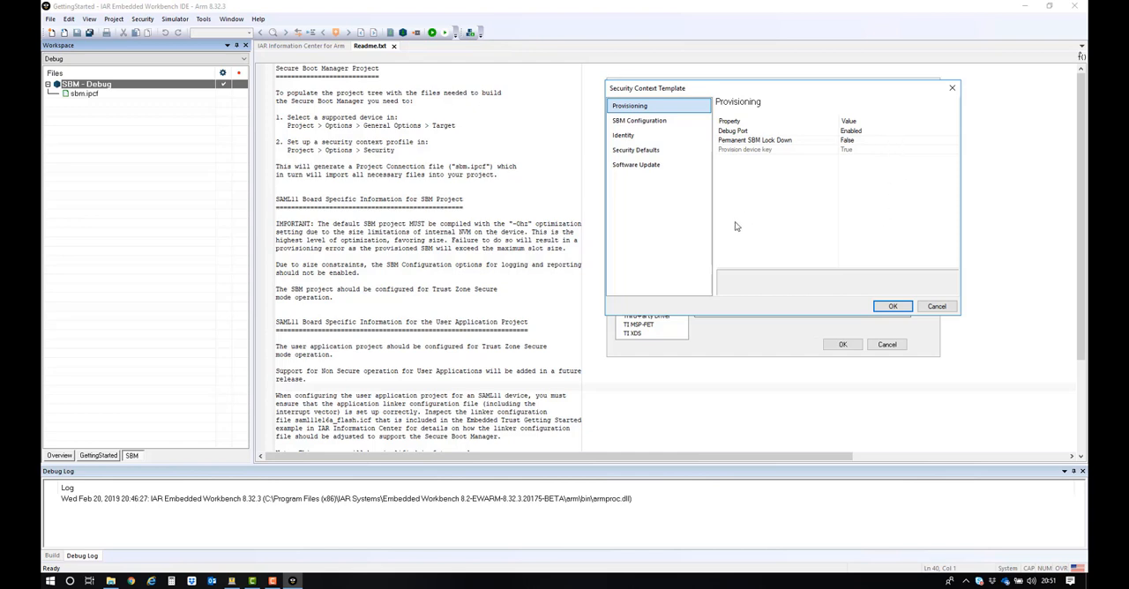
click(649, 122)
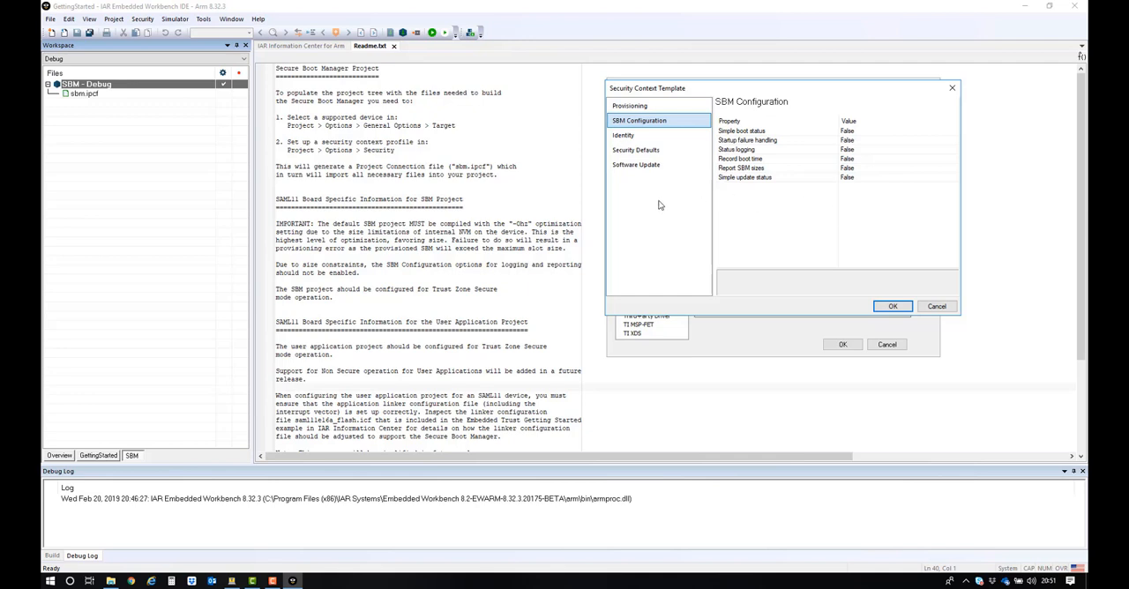
Step: Inspect the details of the Root and Device identity certificates in the security context
click(628, 137)
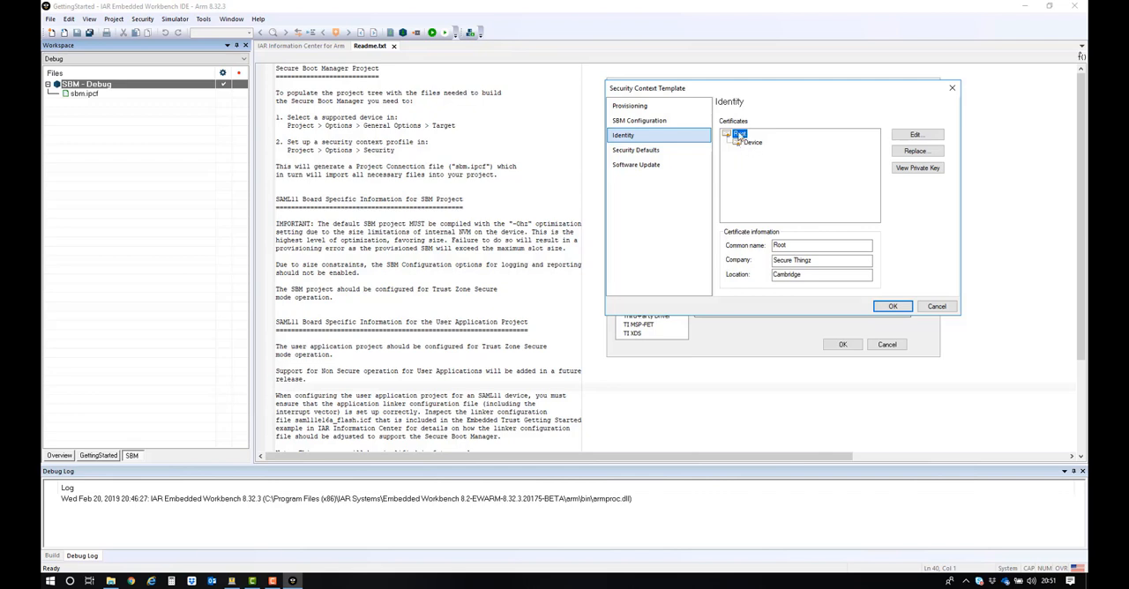
click(918, 136)
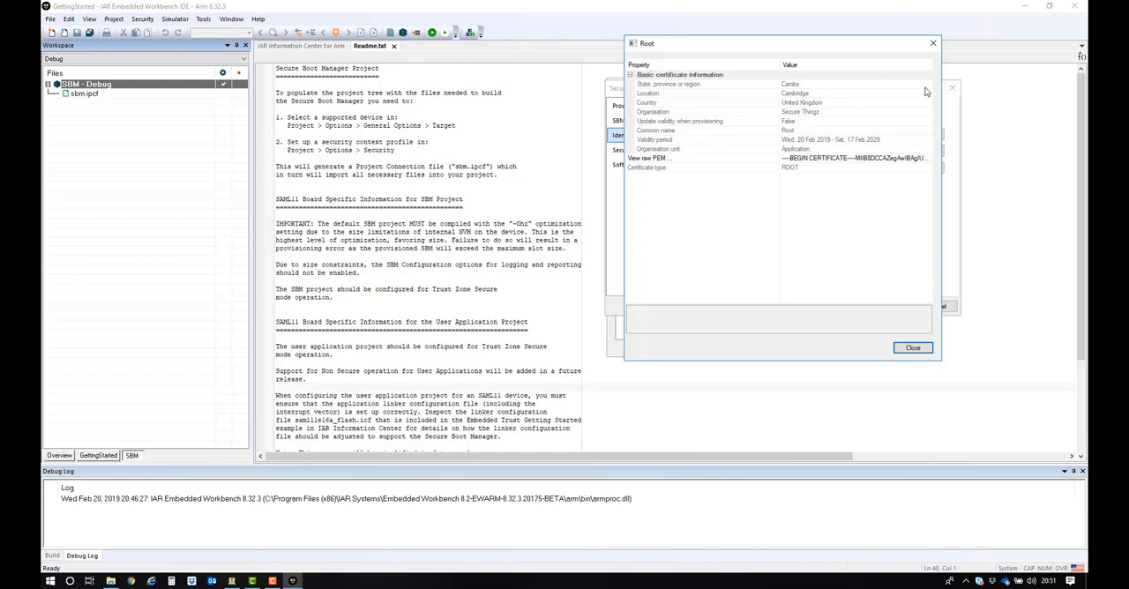
click(912, 348)
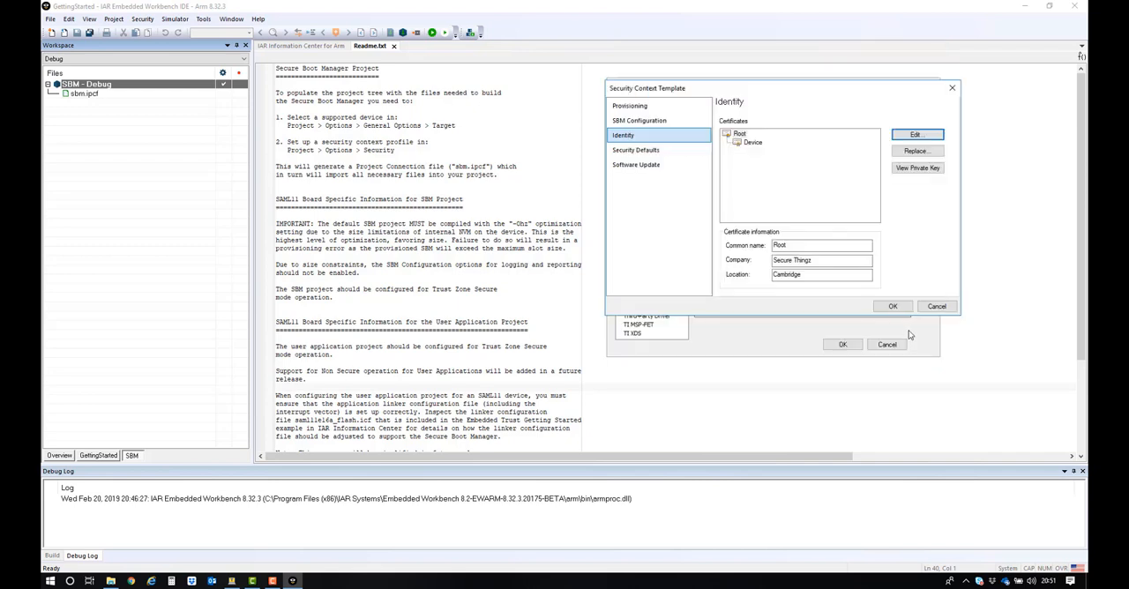
click(753, 143)
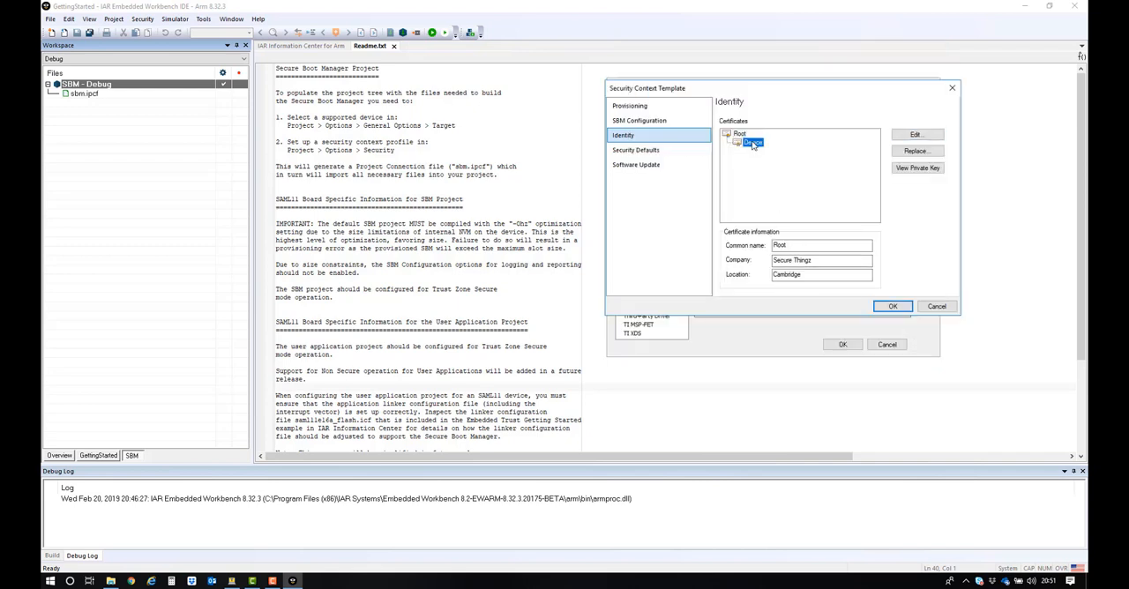
click(919, 135)
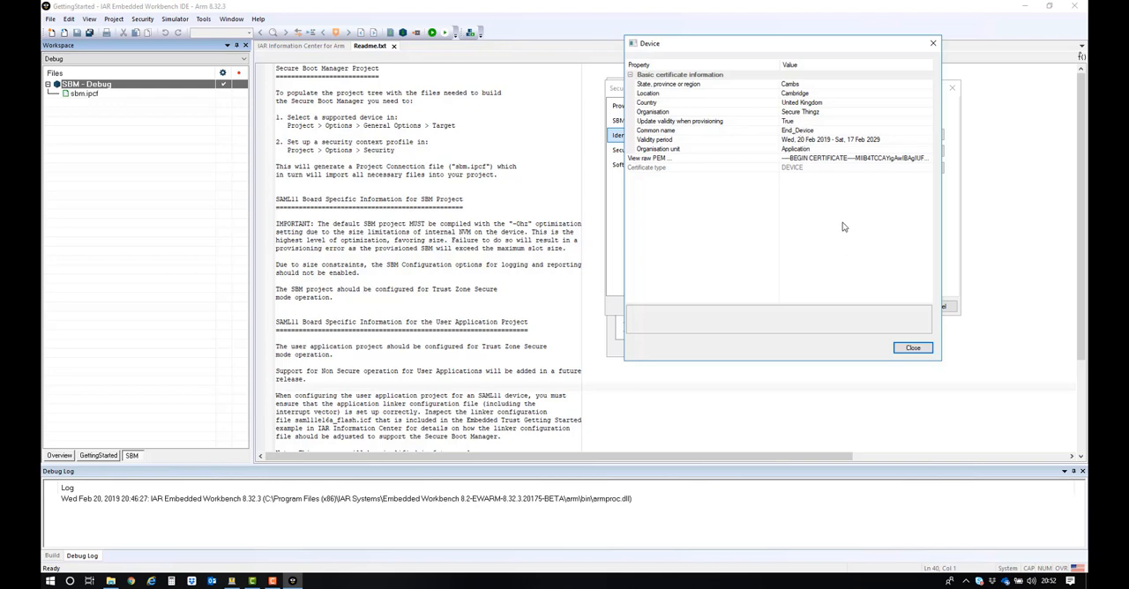
Step: View the Device certificate as raw PEM-encoded text and close the certificate details
click(929, 159)
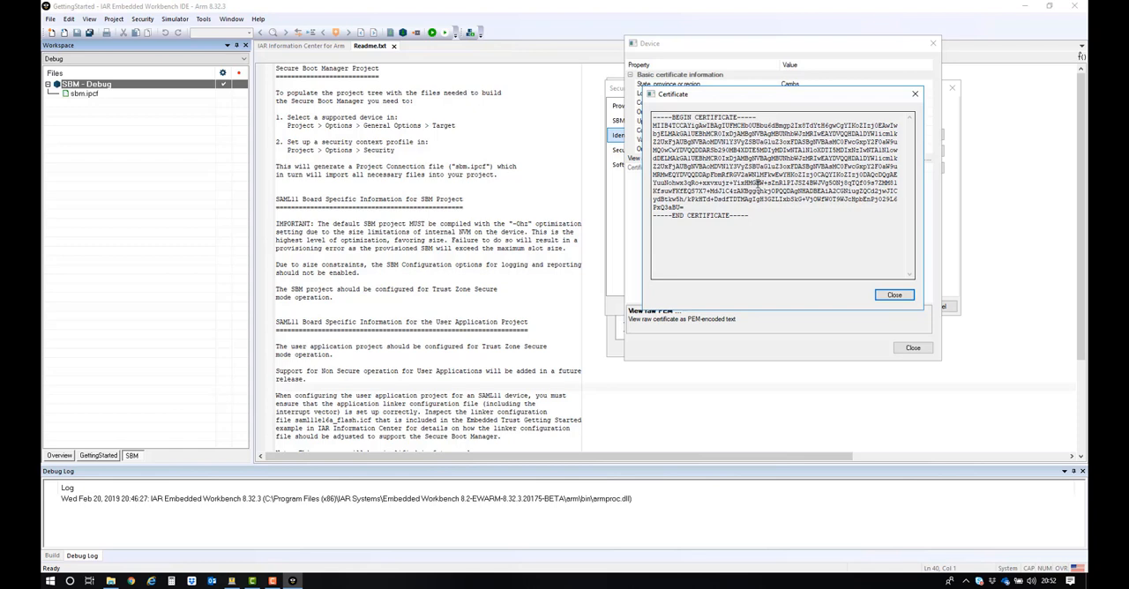
click(894, 297)
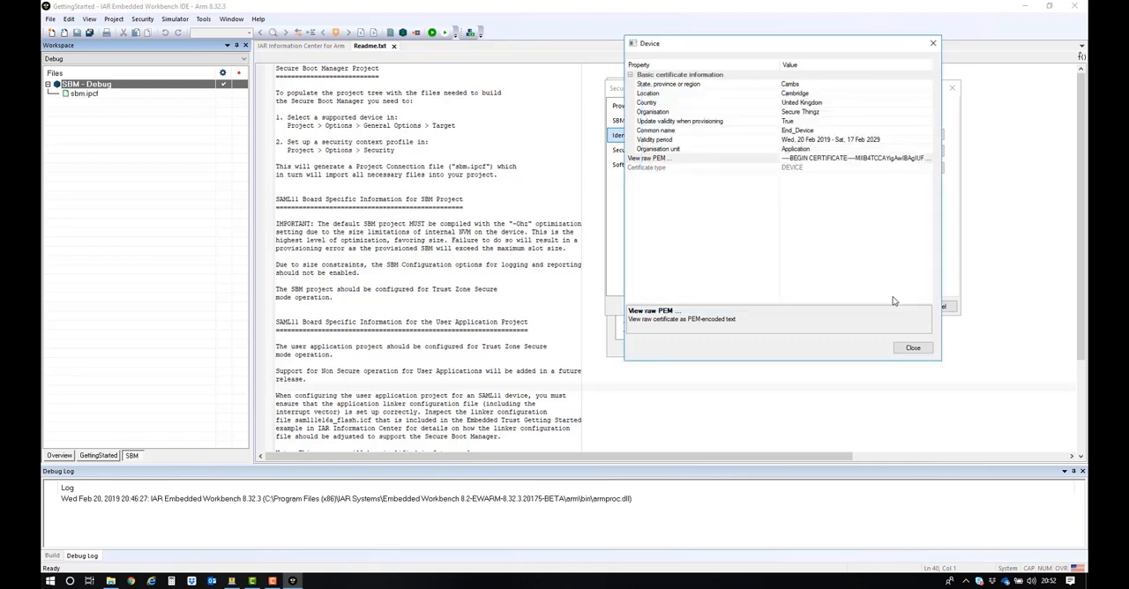
click(913, 347)
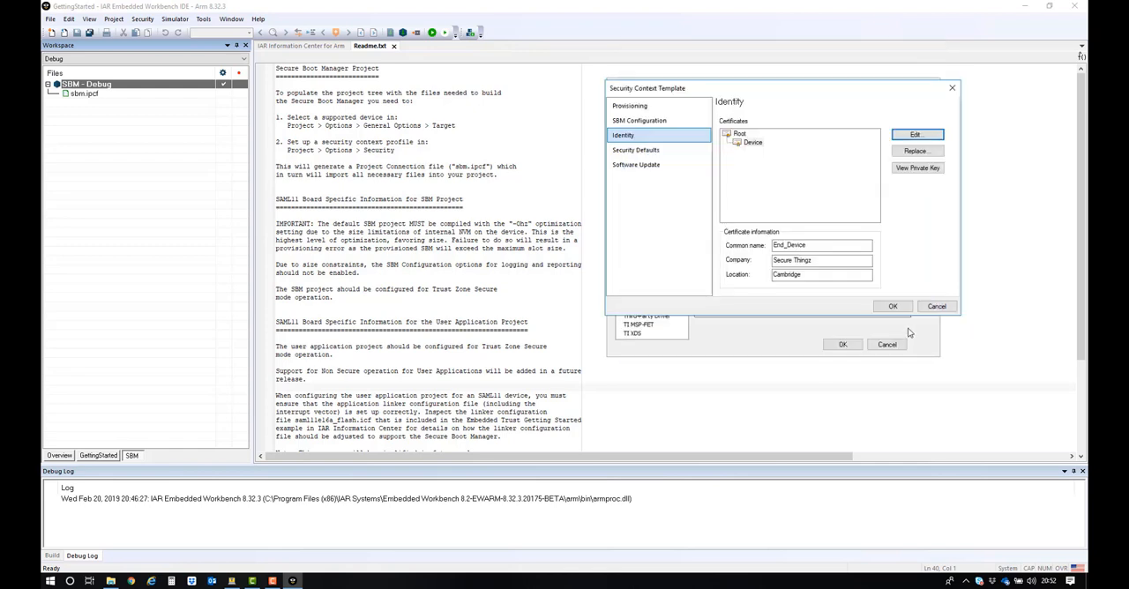
Step: Review the security defaults and the software update version number check options, then accept the security context and the SBM project options
click(902, 310)
click(661, 151)
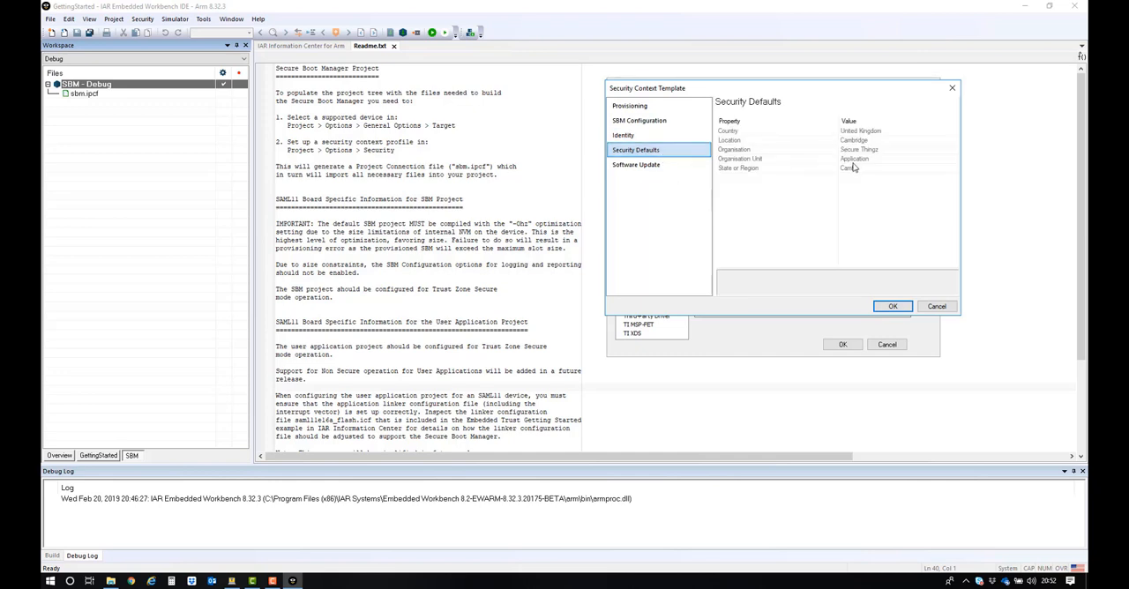
click(678, 167)
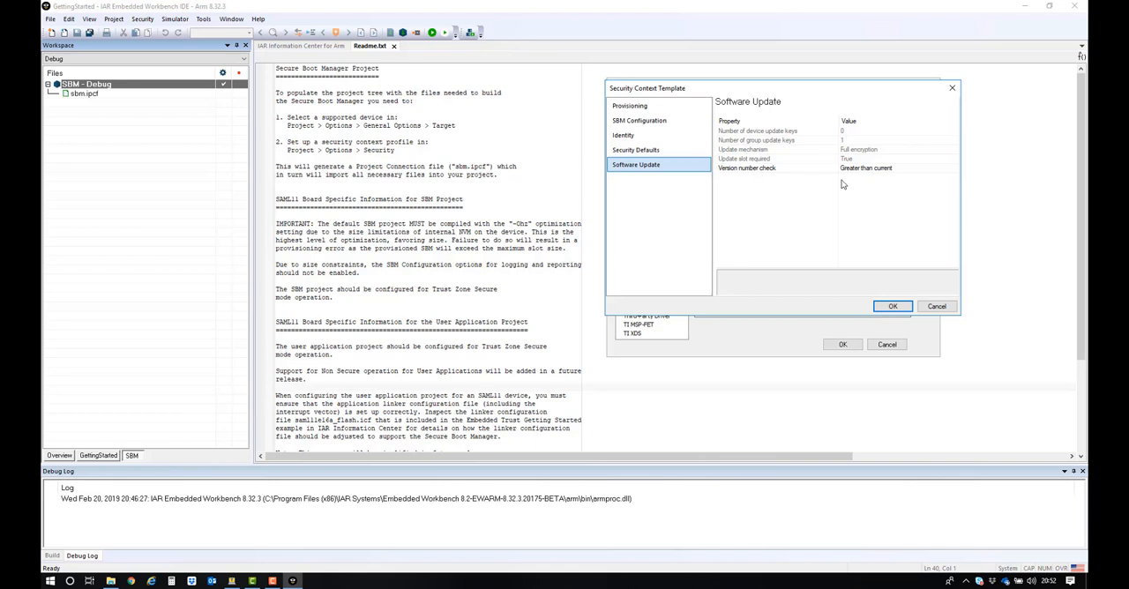
click(955, 168)
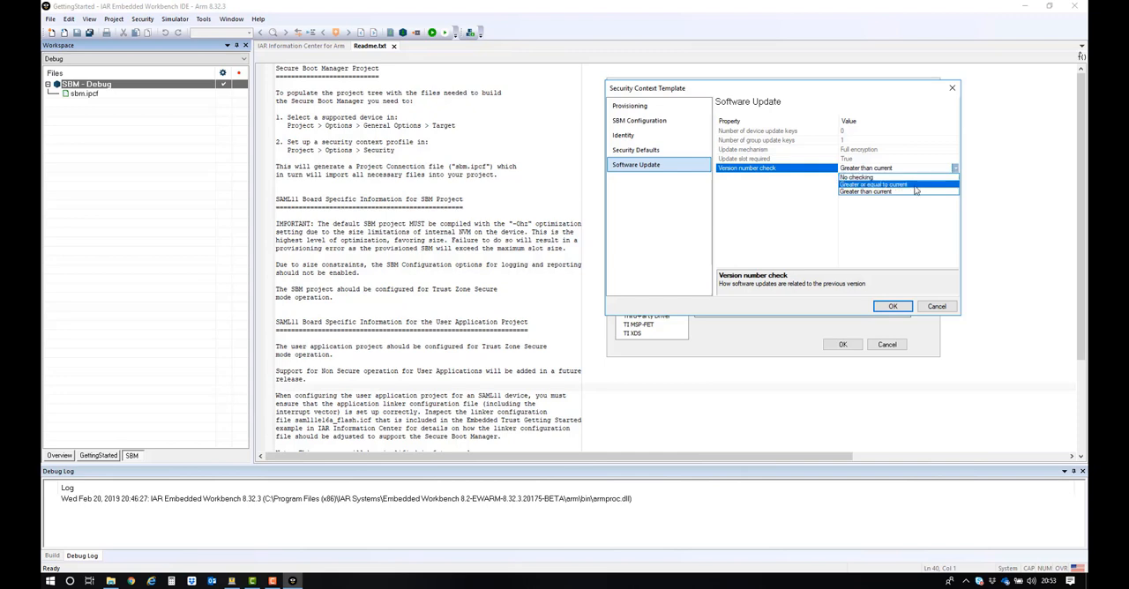
click(956, 167)
click(895, 308)
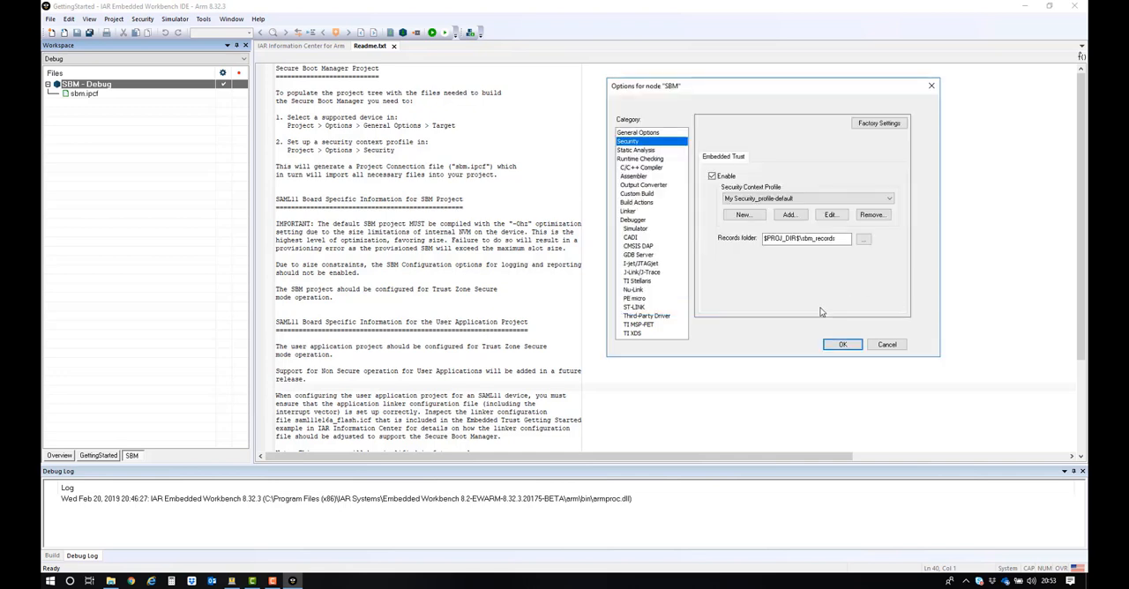
click(843, 345)
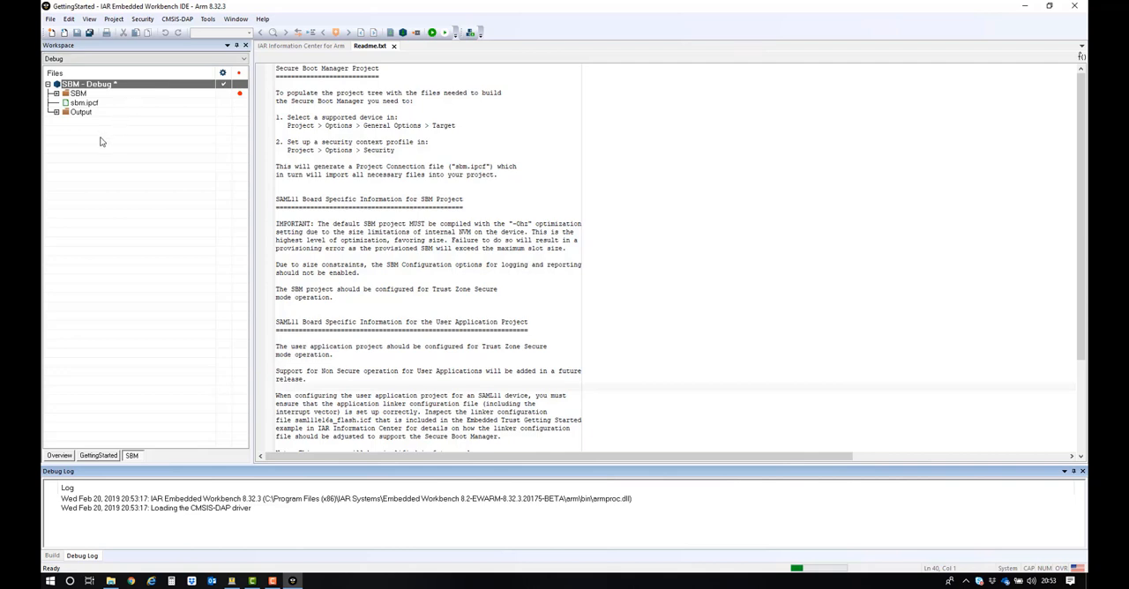
Step: Expand the SBM, OEM and Src groups in the project tree to examine the imported source files
click(56, 93)
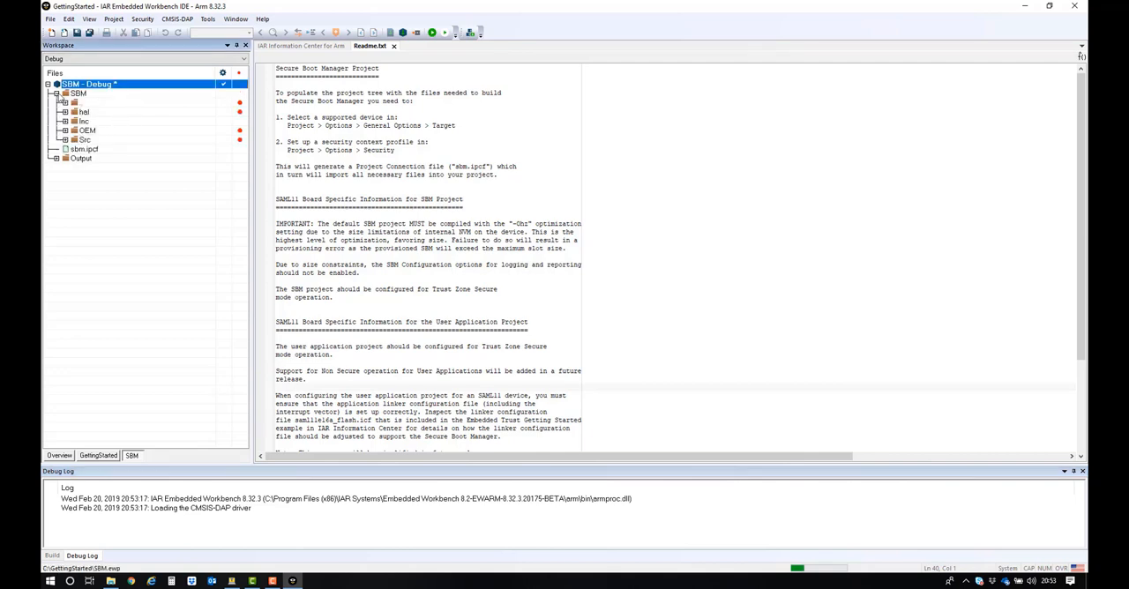
click(64, 131)
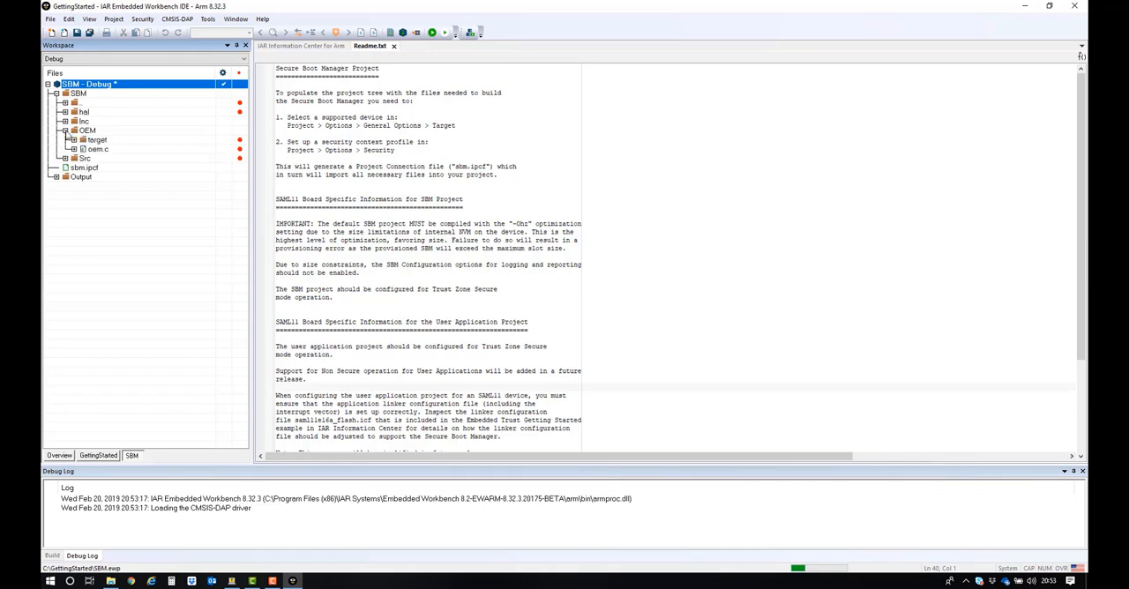
click(64, 158)
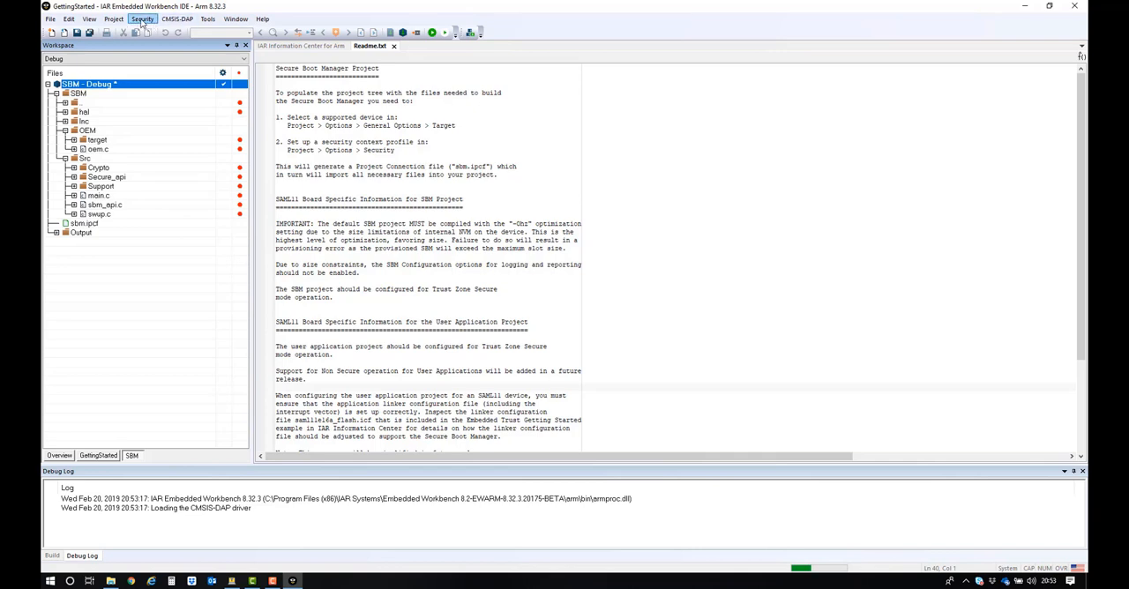
Step: Provision the Secure Boot Manager onto the device and enlarge the message area to follow the build
click(142, 20)
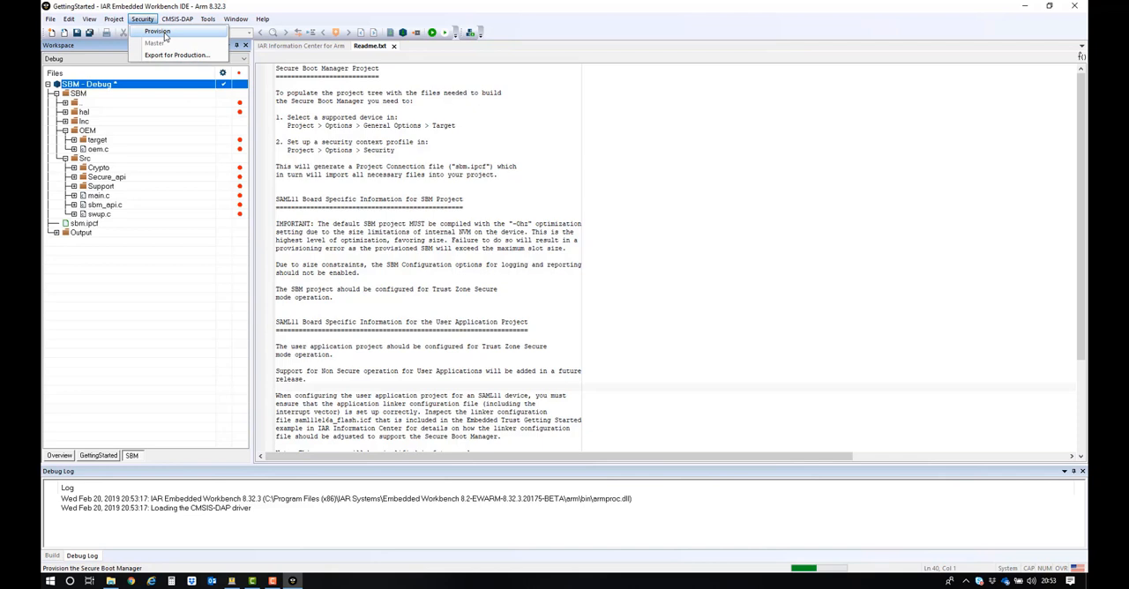
click(164, 34)
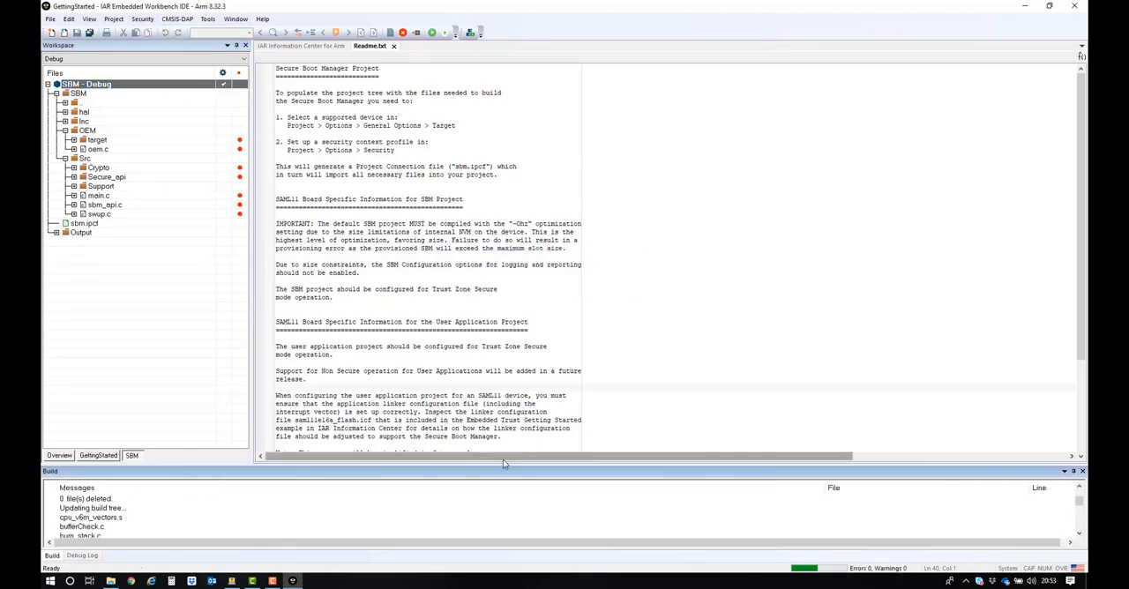
drag(504, 466, 517, 314)
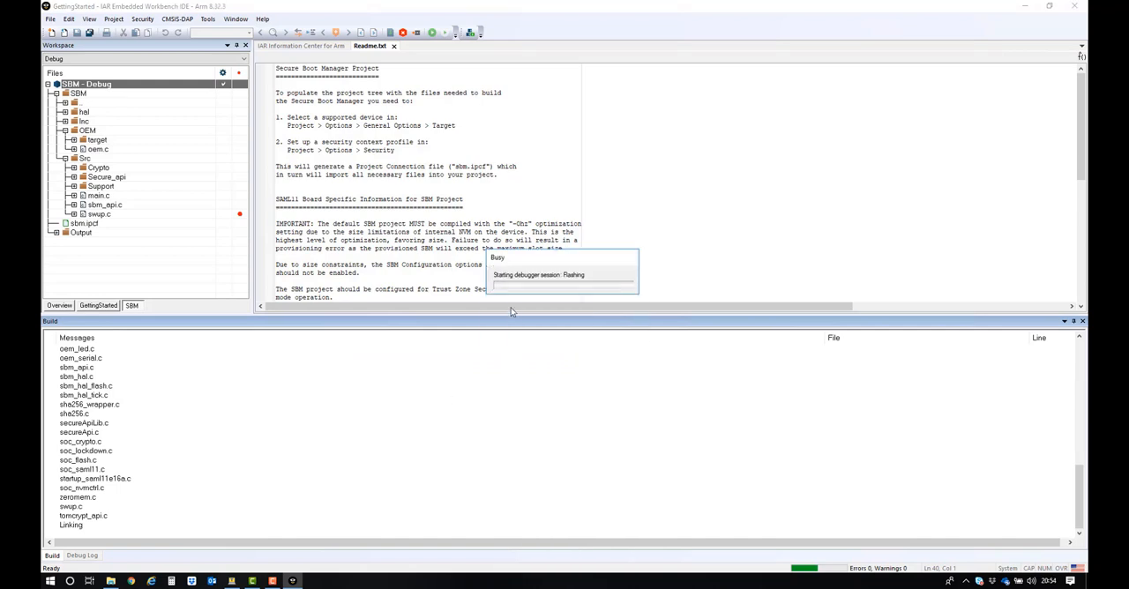
drag(511, 311, 546, 278)
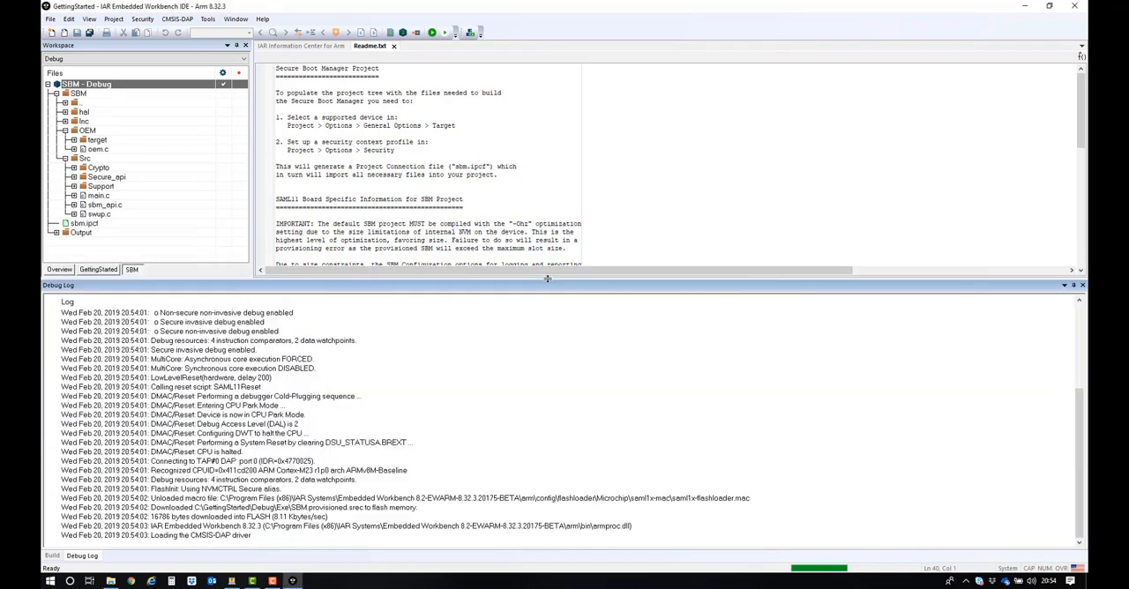
Step: Set the debug log filter level to All and examine the provisioning output in the debug log and build messages
right_click(396, 381)
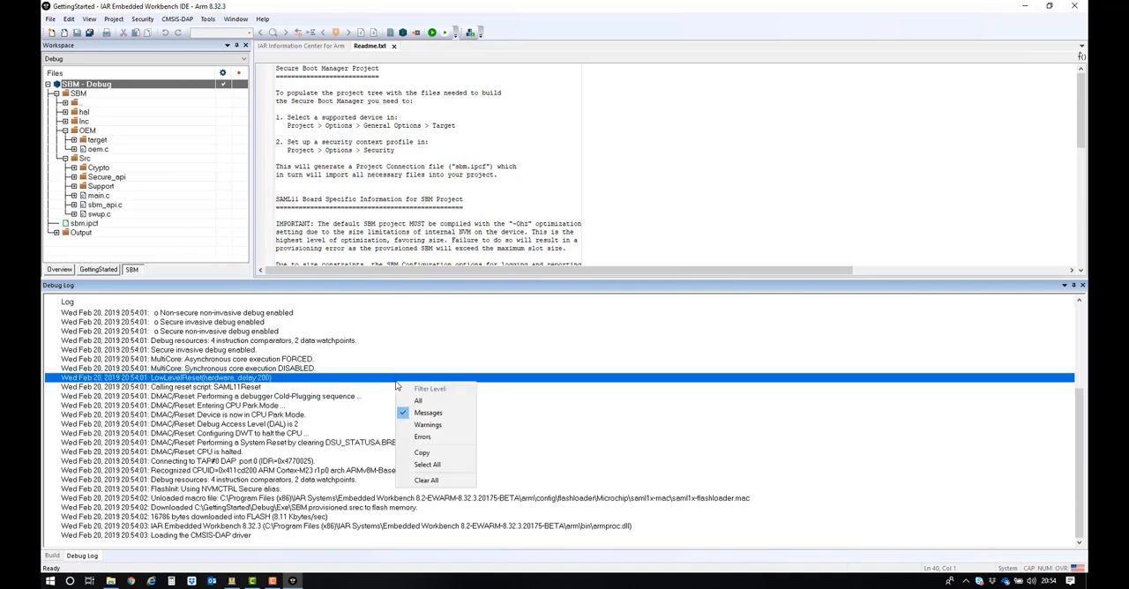
click(418, 402)
scroll(445, 426, down, 4)
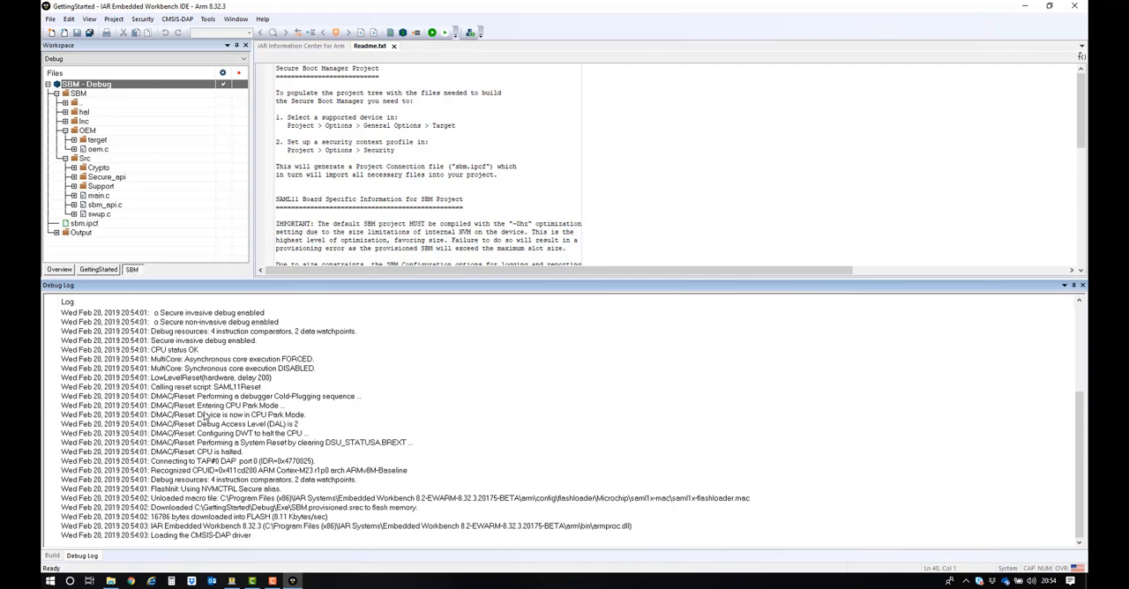
click(52, 555)
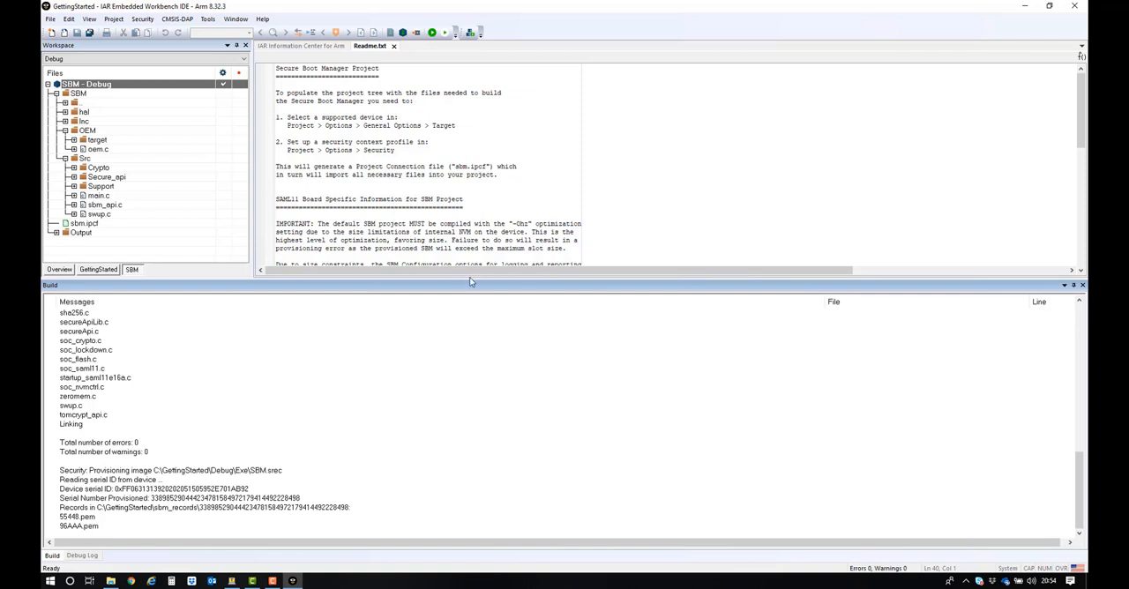
drag(470, 281, 480, 421)
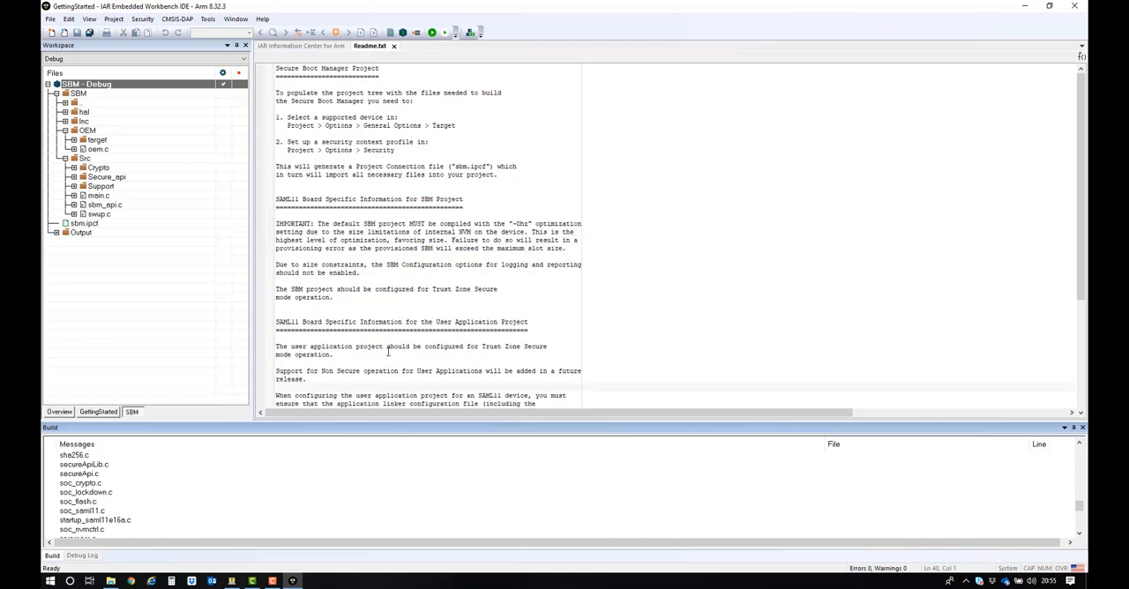
Step: Open the options of the GettingStarted application project and check its target device and TrustZone settings
click(97, 413)
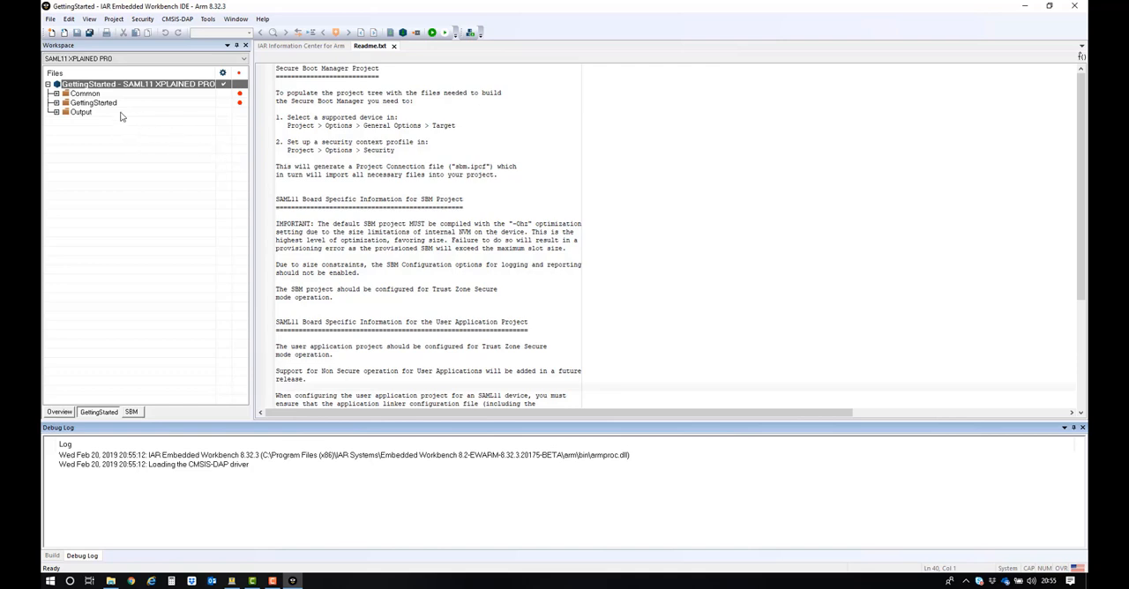
right_click(112, 87)
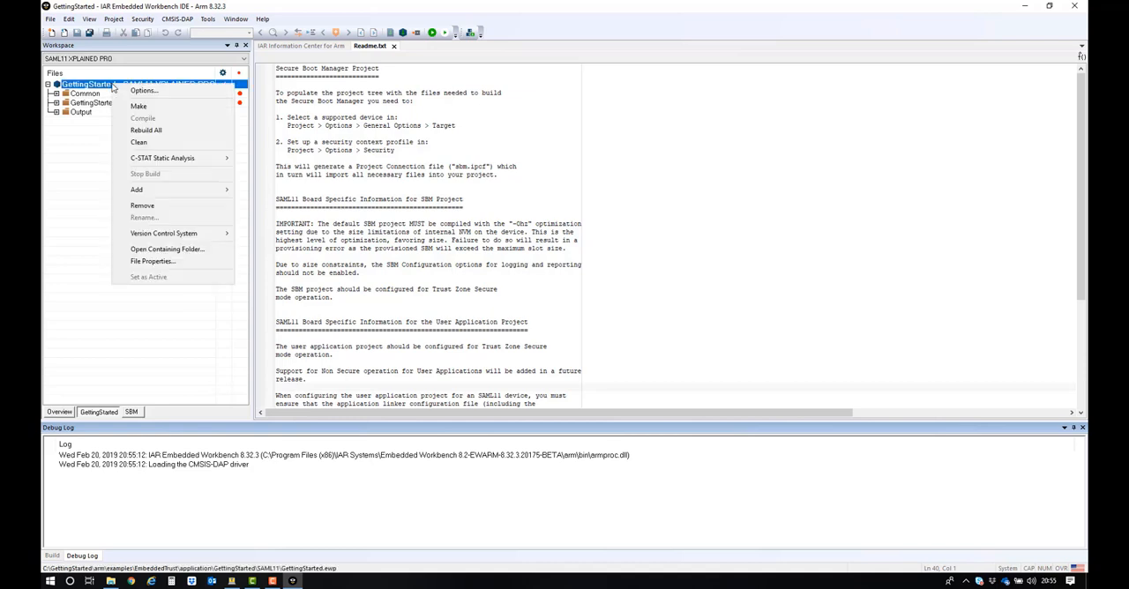
click(132, 91)
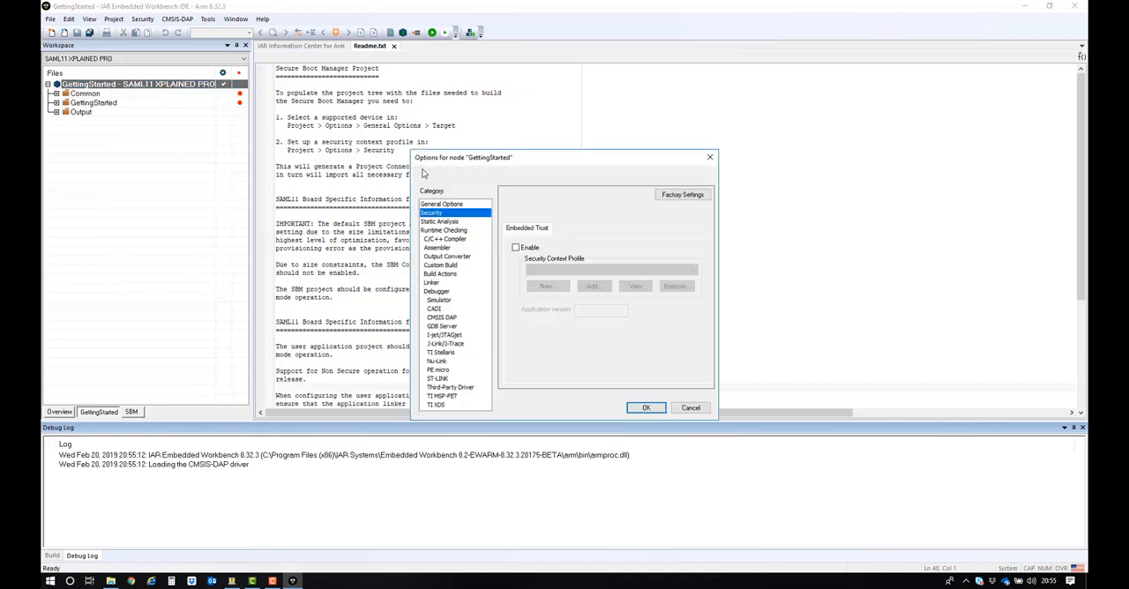
drag(518, 158, 743, 104)
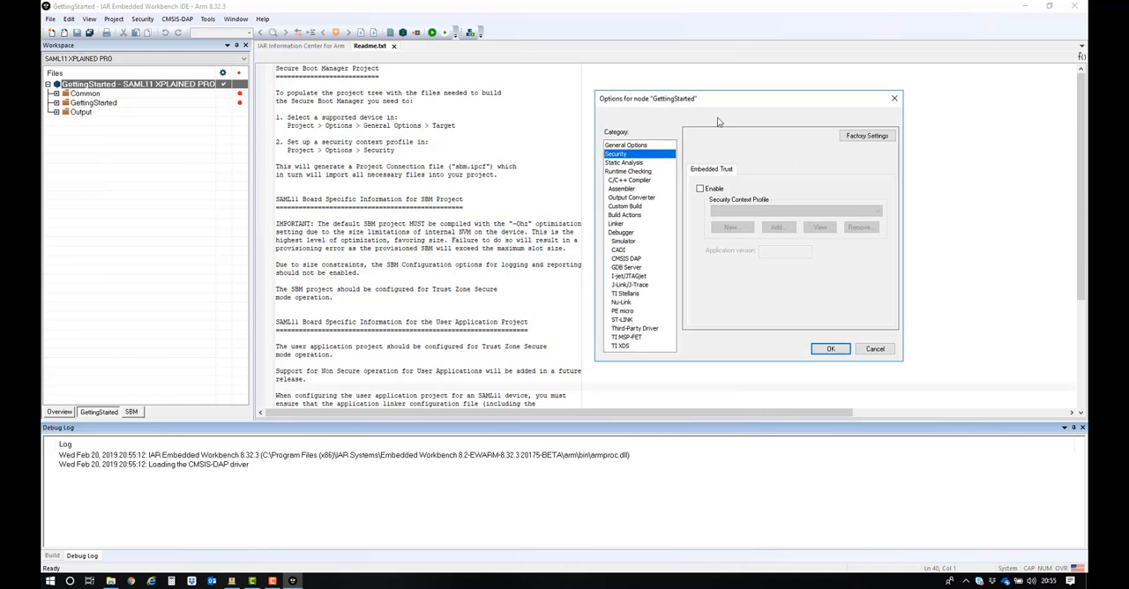
click(626, 145)
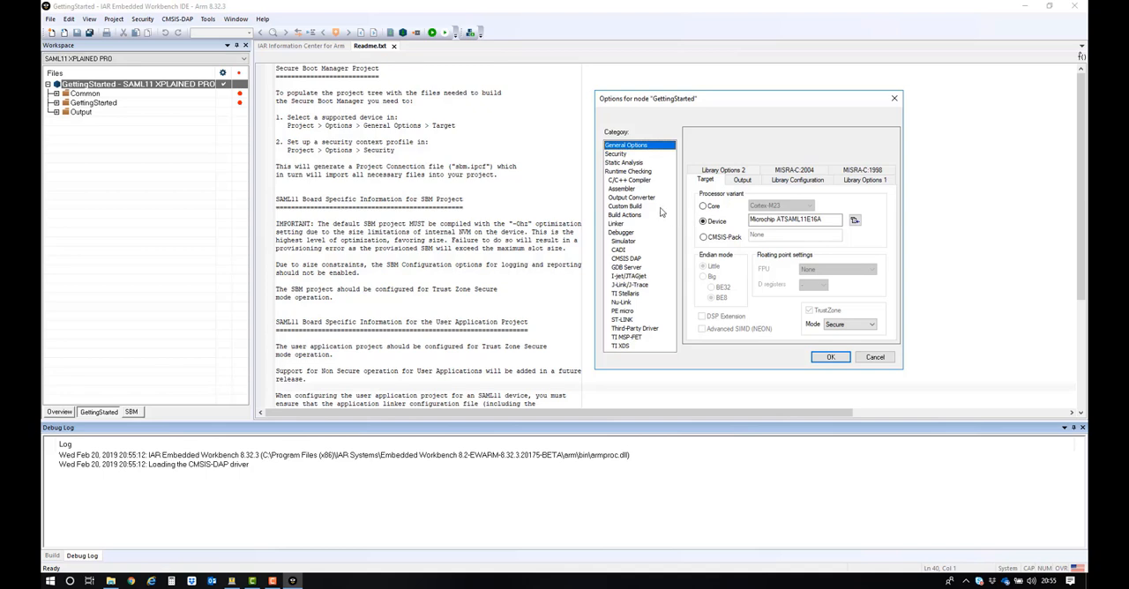
click(622, 233)
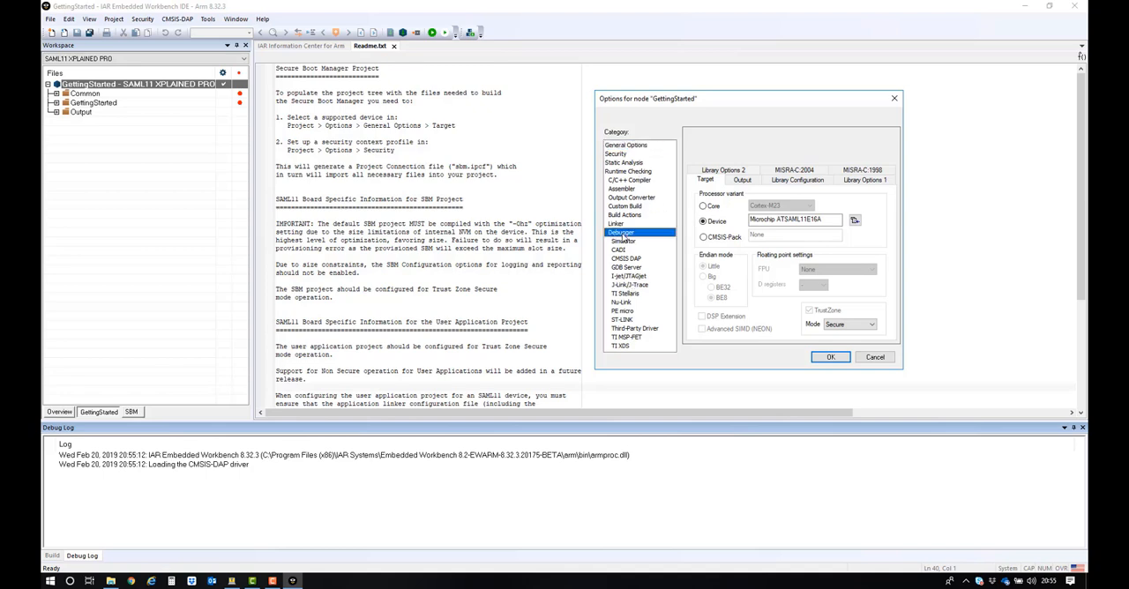
Step: Enable Embedded Trust for the GettingStarted project and import My Security_profile-default as its security context profile
click(620, 154)
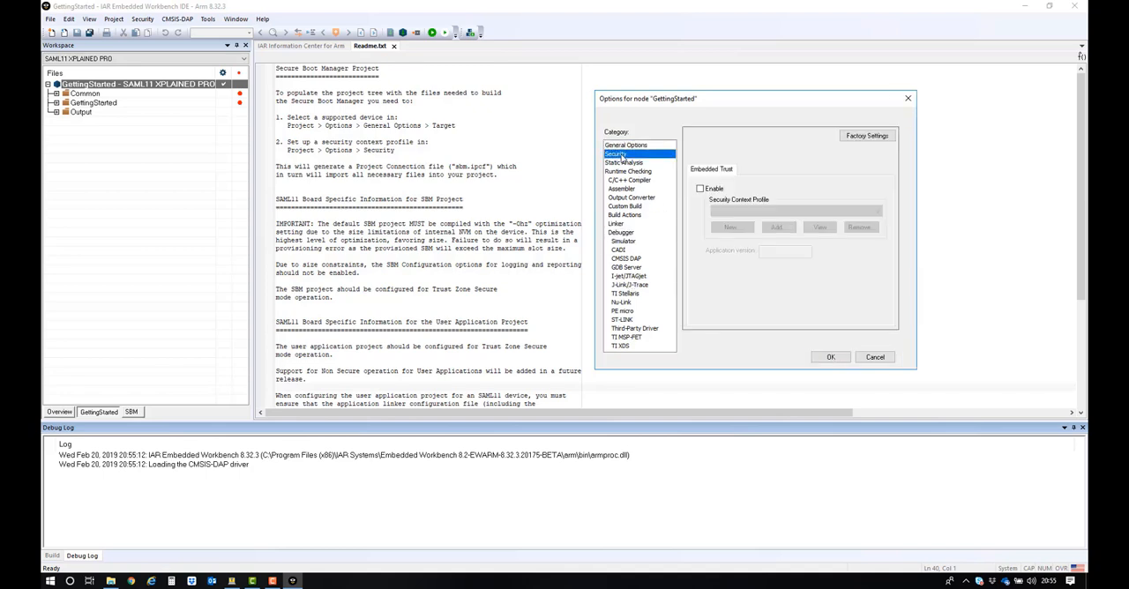
drag(742, 97, 739, 94)
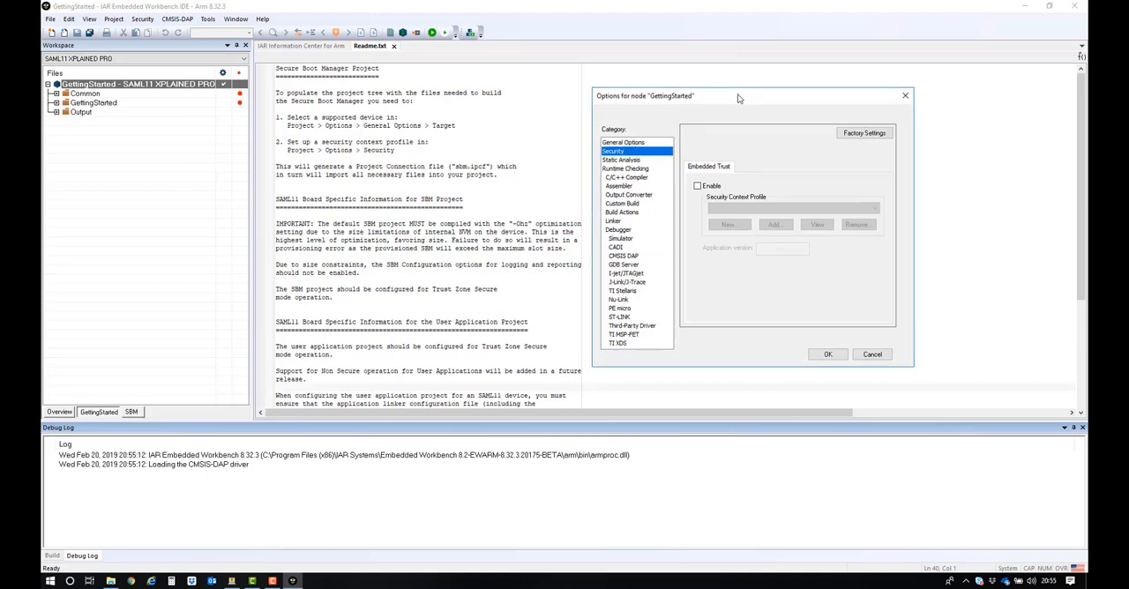
click(698, 185)
click(776, 225)
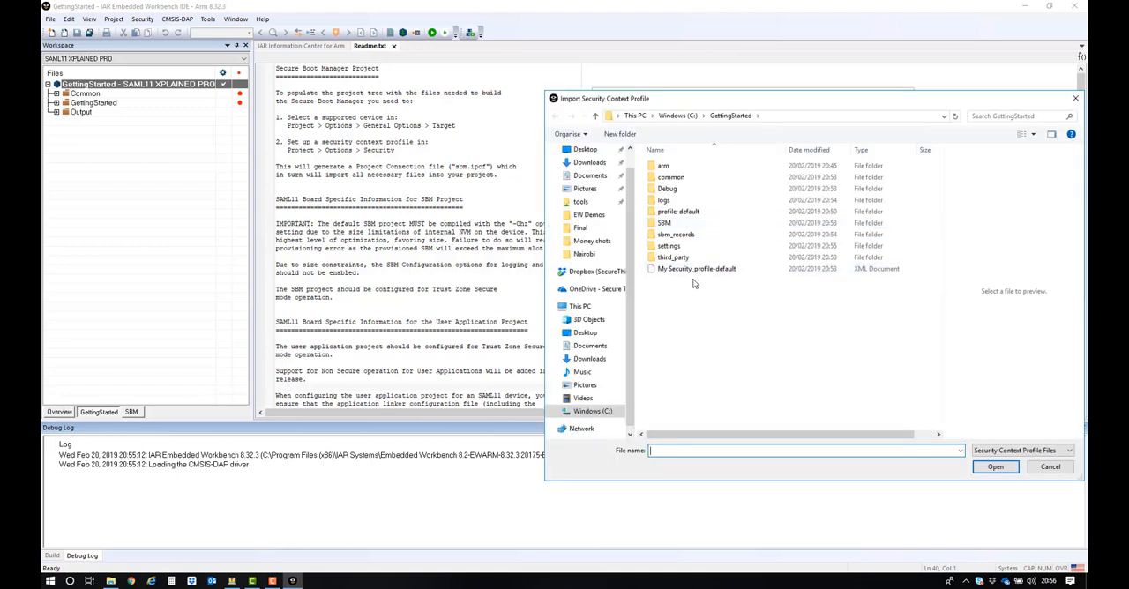
drag(715, 95, 510, 83)
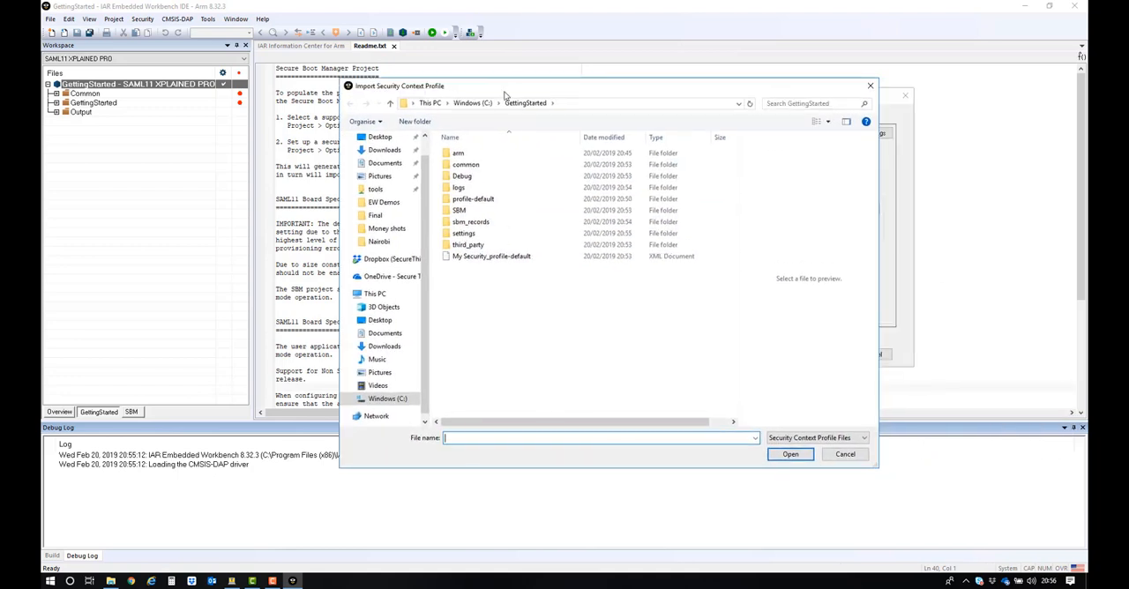
click(481, 259)
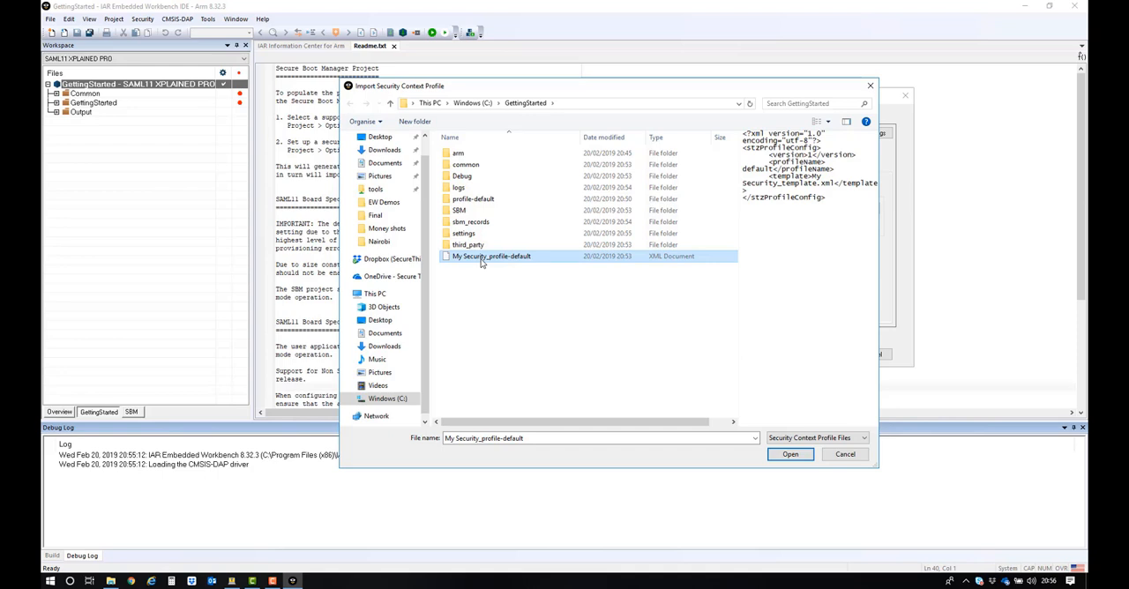
click(789, 454)
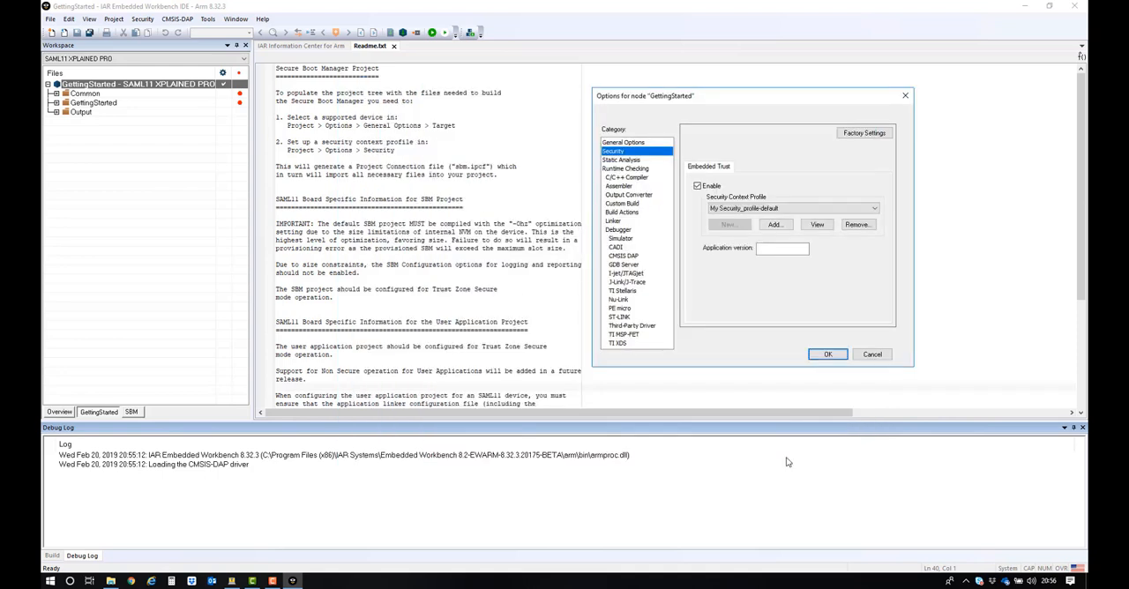
Step: Set the application version to 1.2.3 and apply the GettingStarted project options
click(768, 251)
click(768, 251)
text(1.2.3)
click(827, 355)
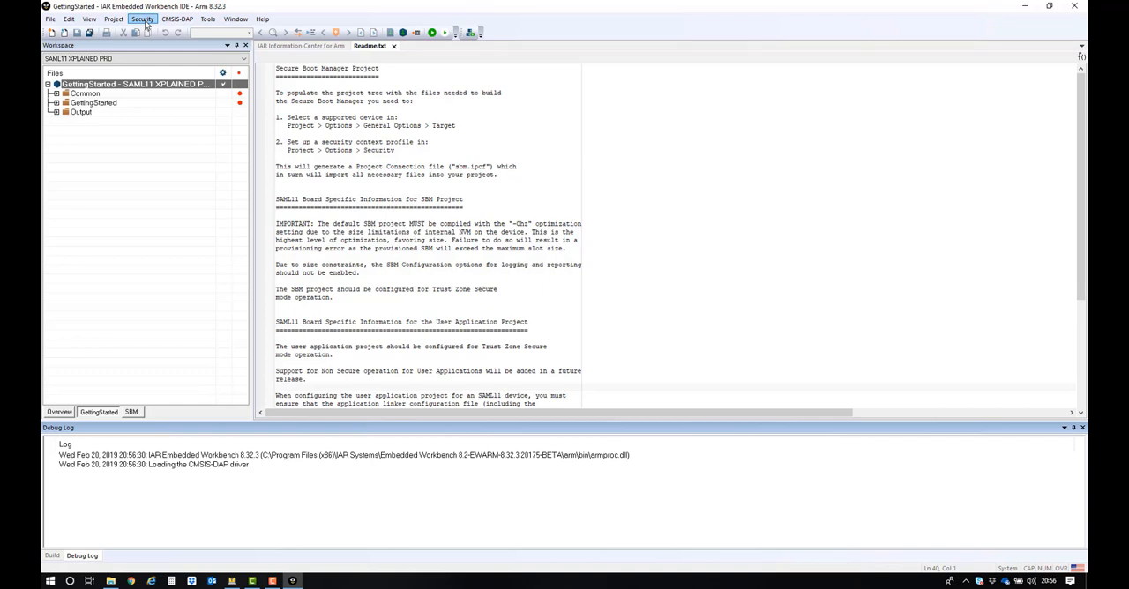
Step: Master the GettingStarted application image and enlarge the build message area to show the output
click(145, 19)
click(150, 44)
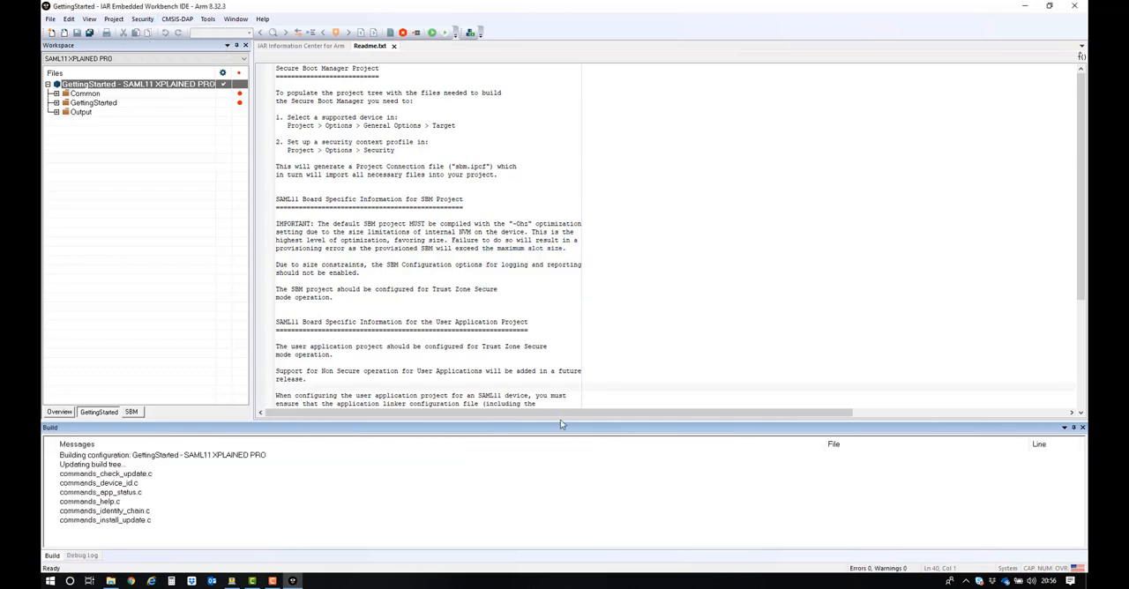
drag(560, 420, 573, 235)
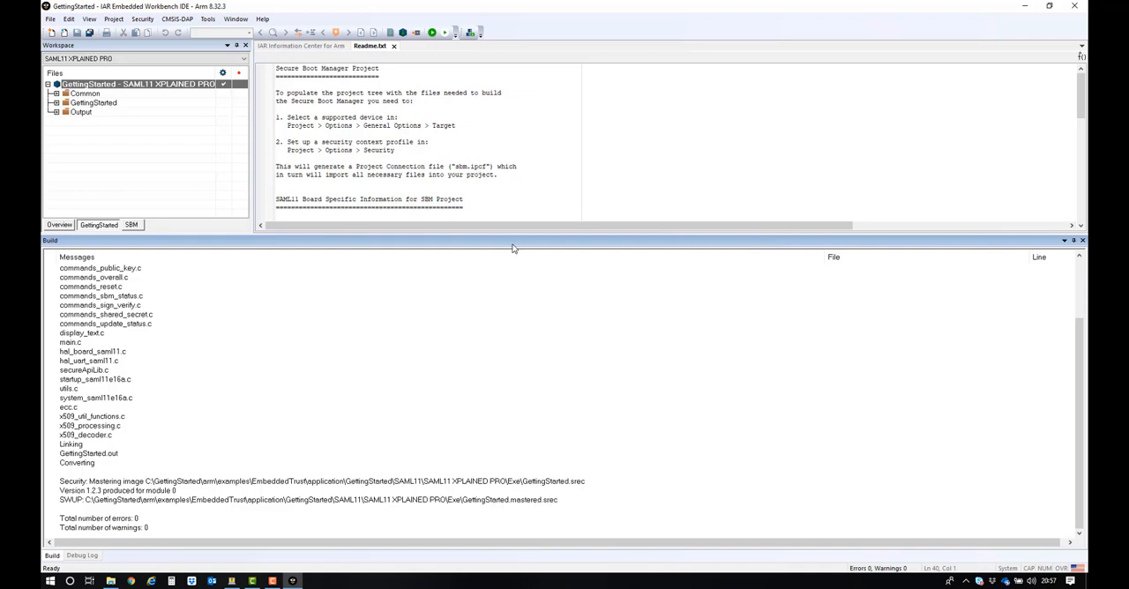
Step: Download the GettingStarted application to the board, start the debugger, and enlarge the debug log in place of the build messages
drag(511, 234, 508, 455)
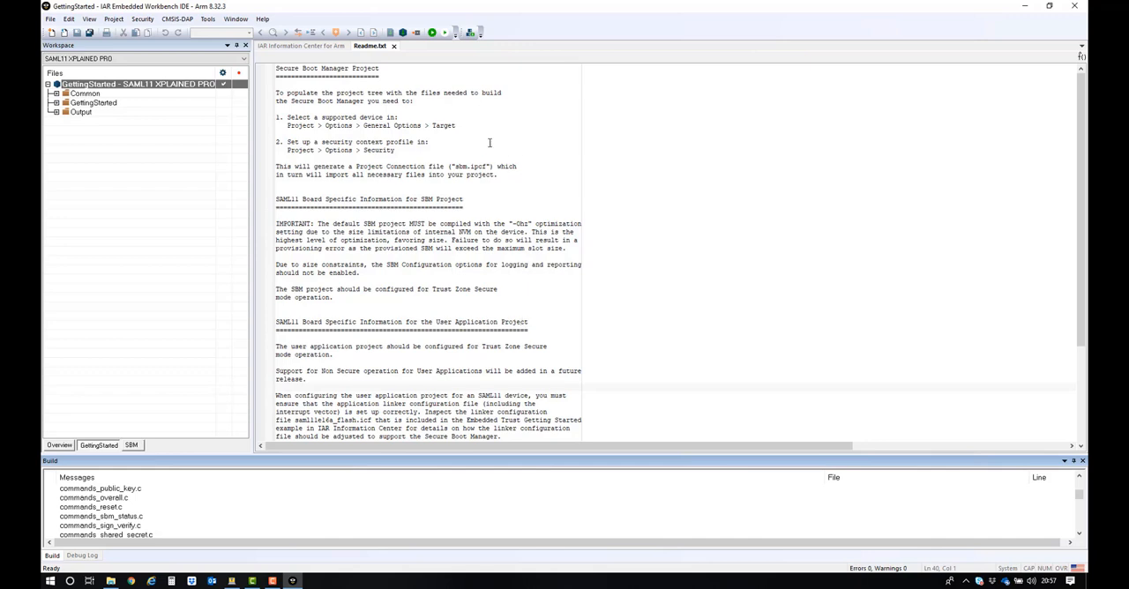
click(432, 33)
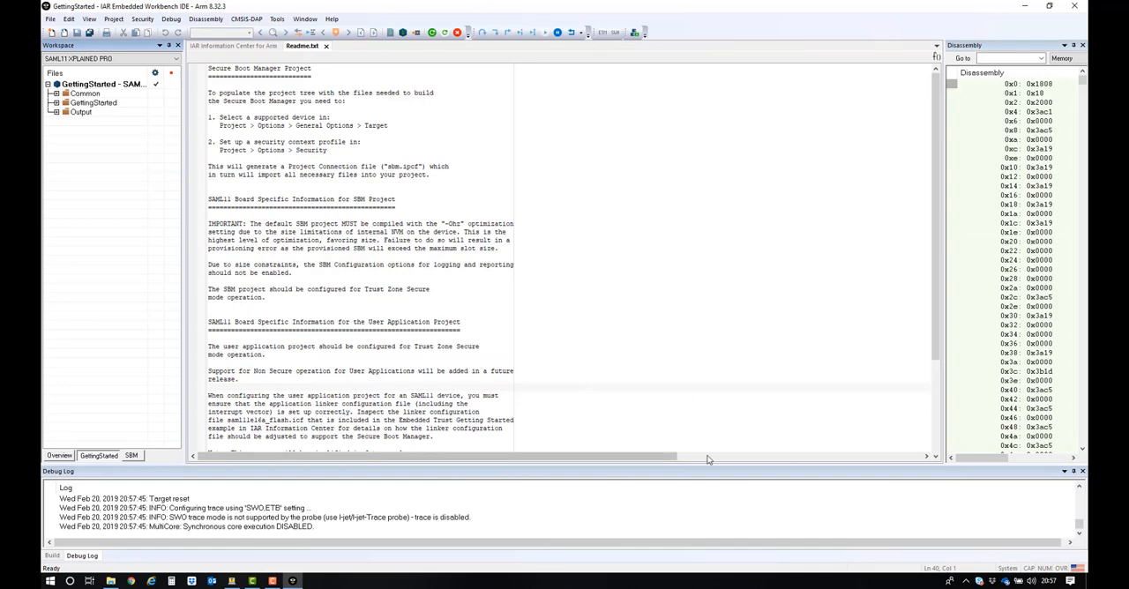
drag(706, 463, 720, 294)
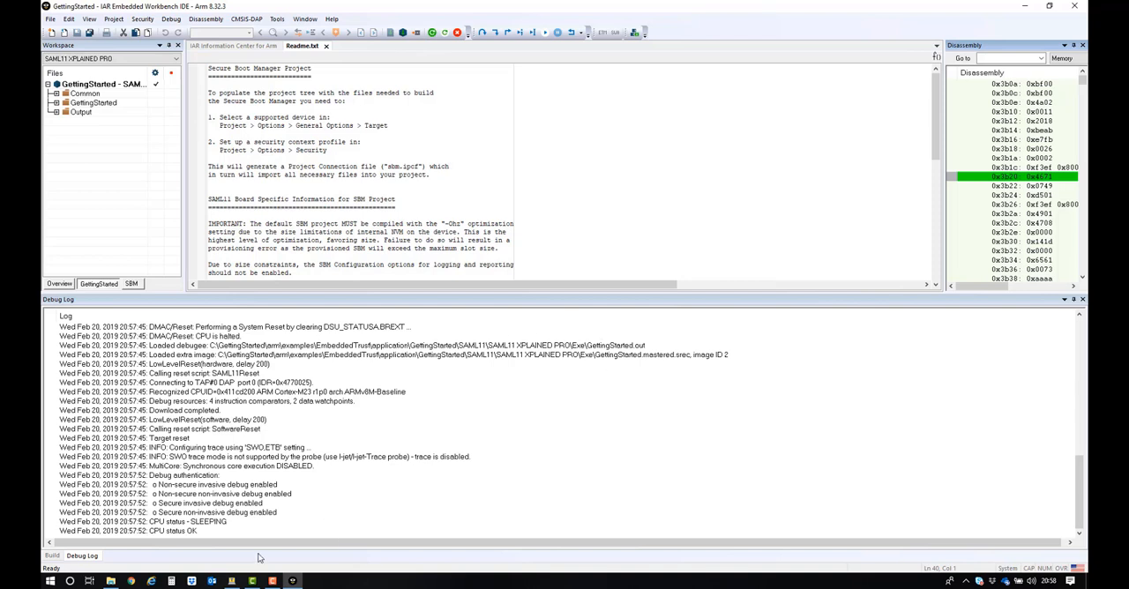
Step: Check the COM29 terminal in Tera Term, return to IAR Embedded Workbench, and run the GettingStarted application from the debugger
click(231, 581)
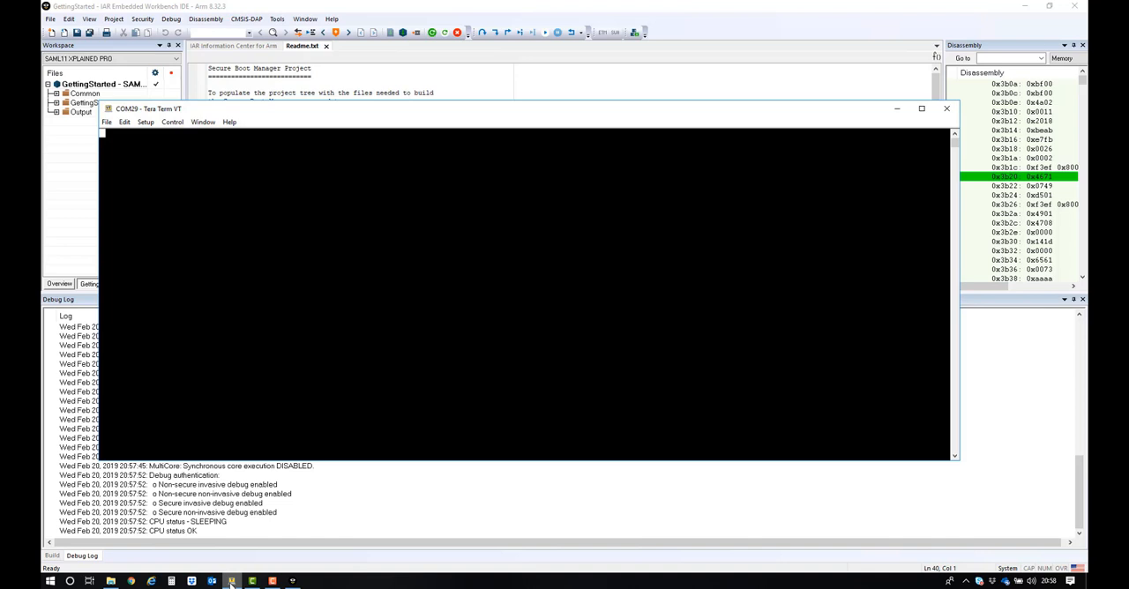
click(231, 582)
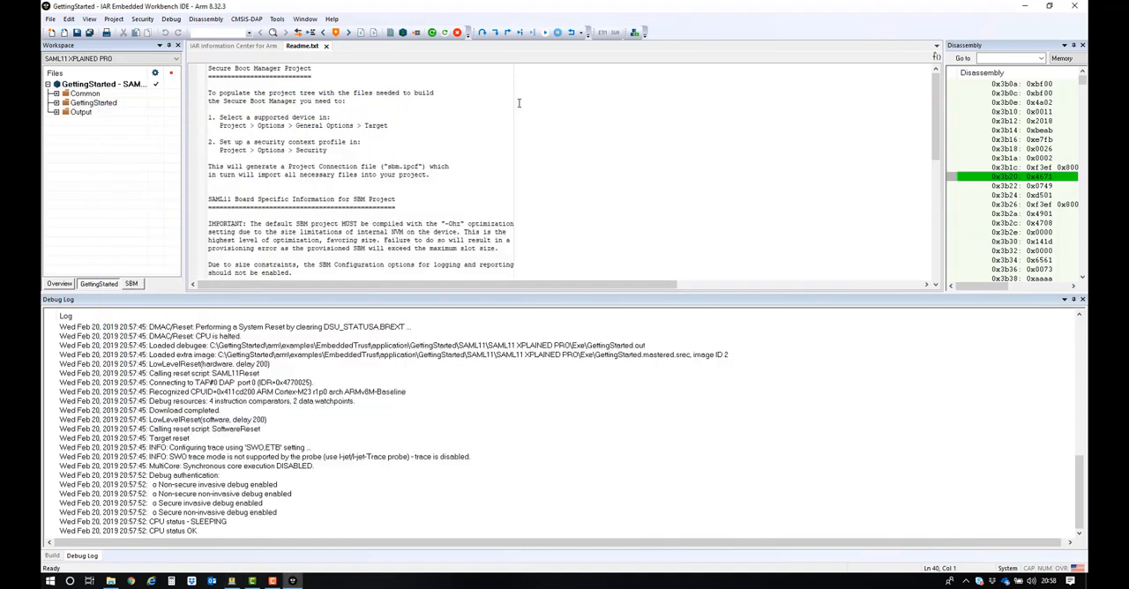
click(546, 32)
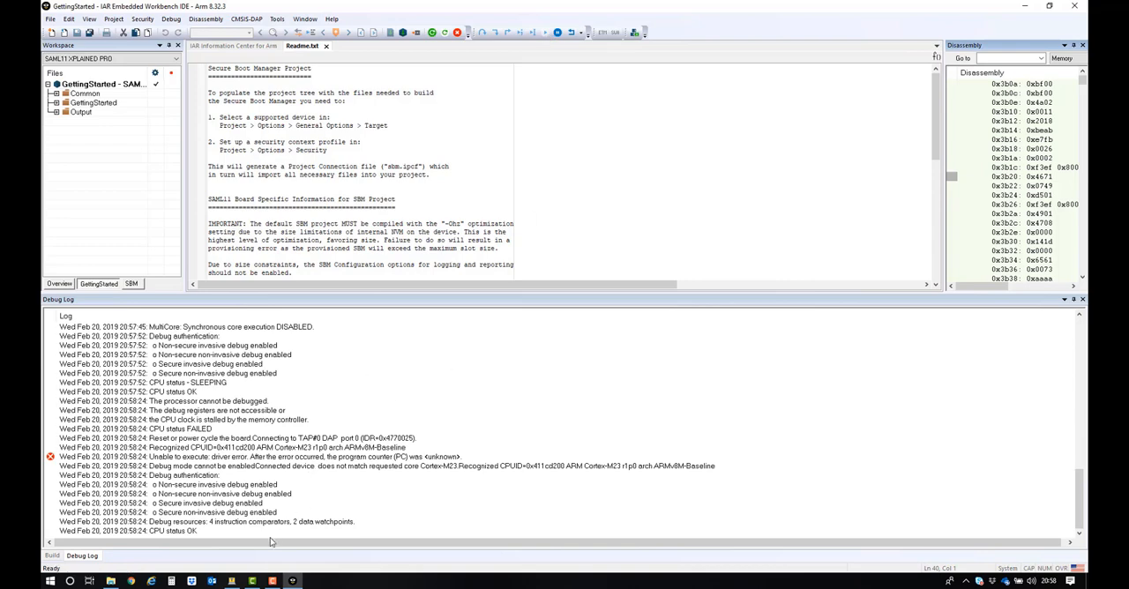
Step: Switch to the Tera Term terminal, list the demo application's commands with h, and report the provisioned identity chain with c
click(231, 582)
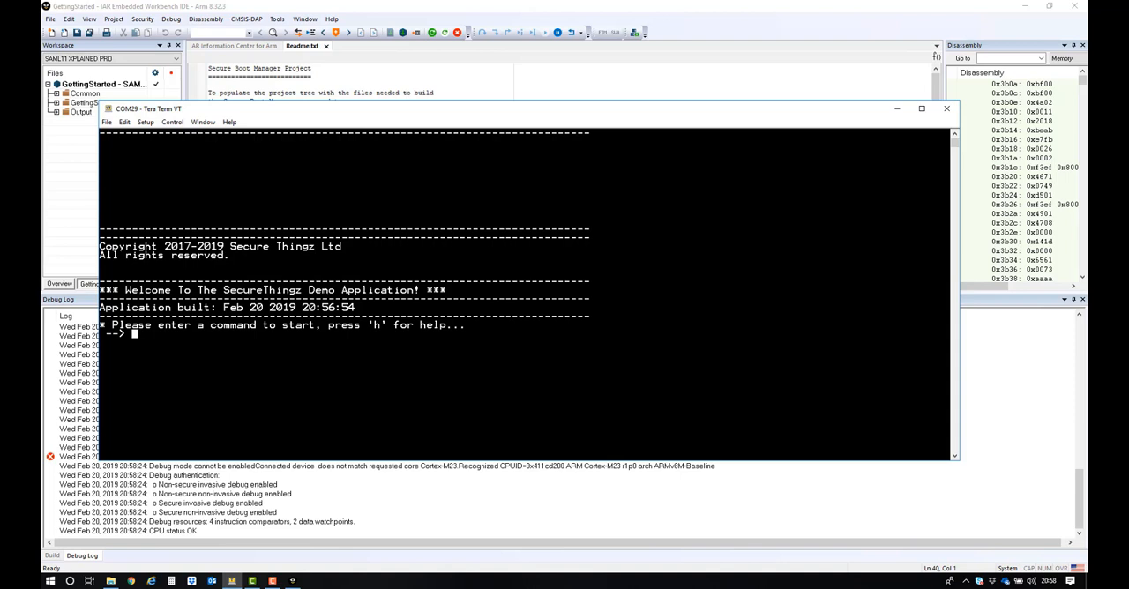
text(h)
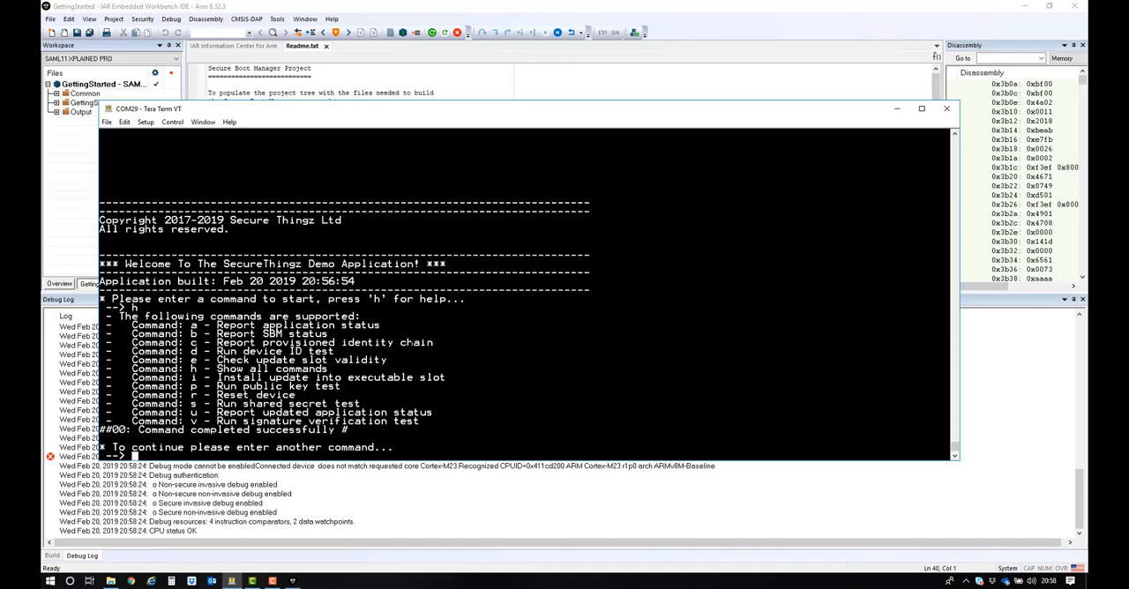
text(c)
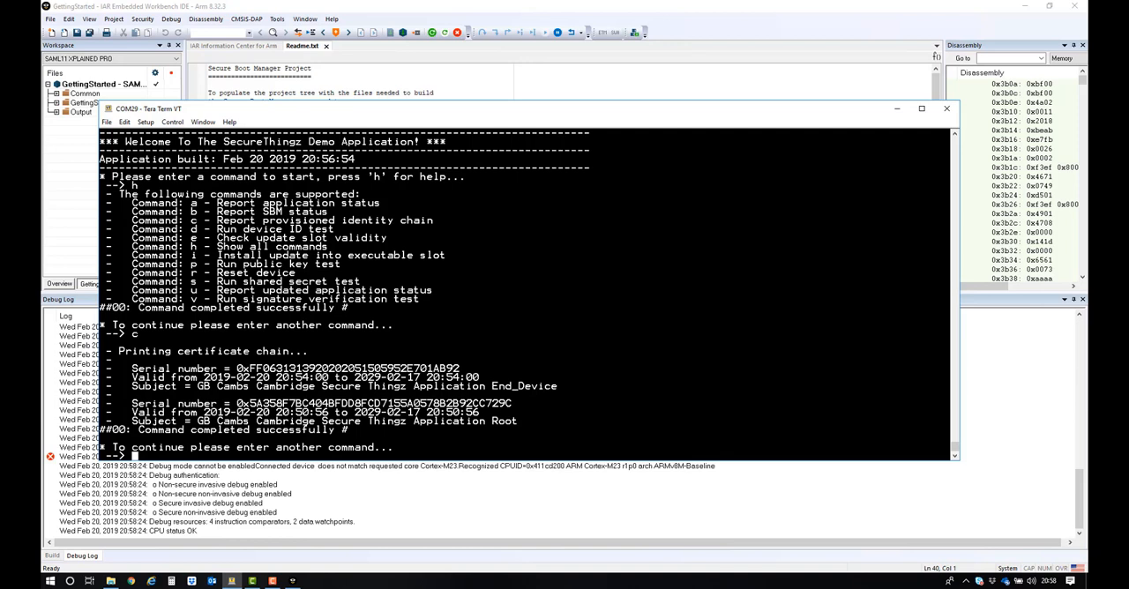
Step: Examine the printed certificate chain, highlighting the End_Device subject, part of its serial number, and the Root subject
drag(558, 386, 491, 386)
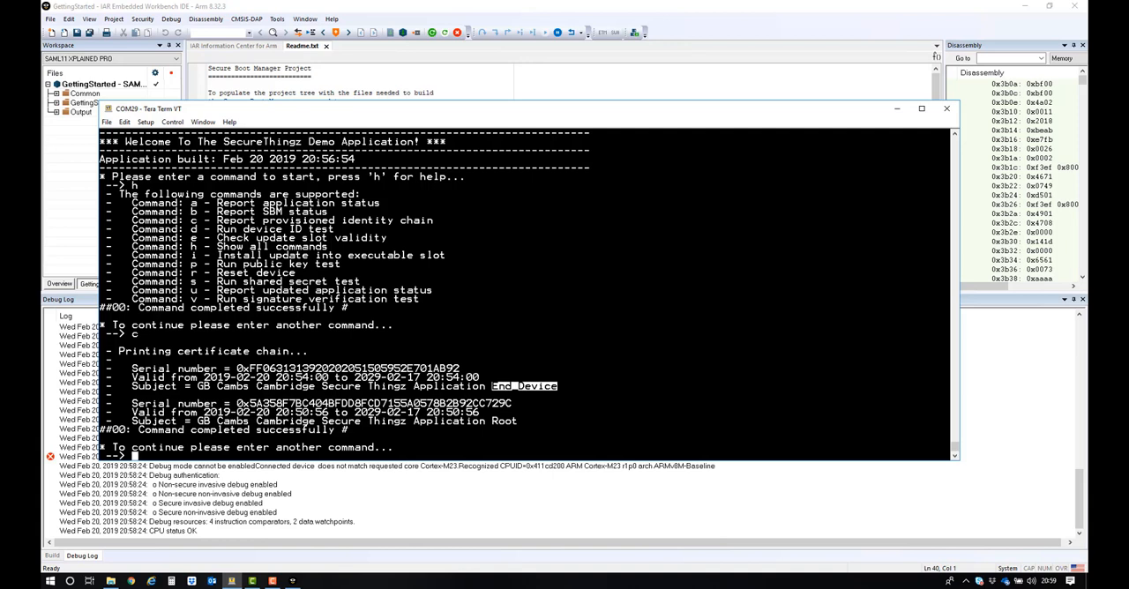
drag(249, 369, 342, 369)
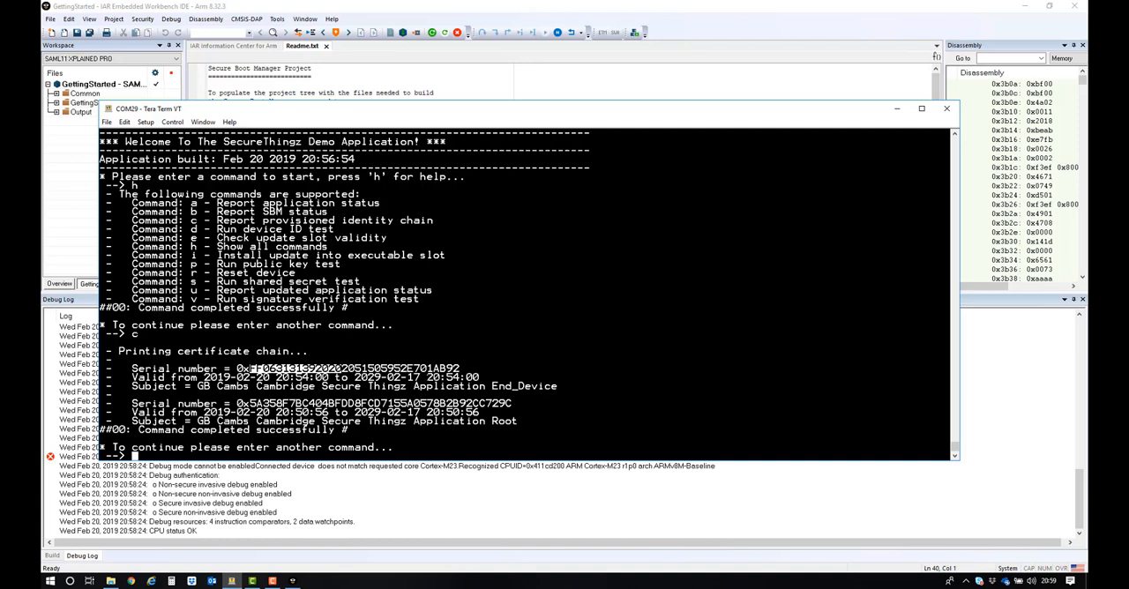
mouse_move(1046, 586)
drag(518, 421, 492, 421)
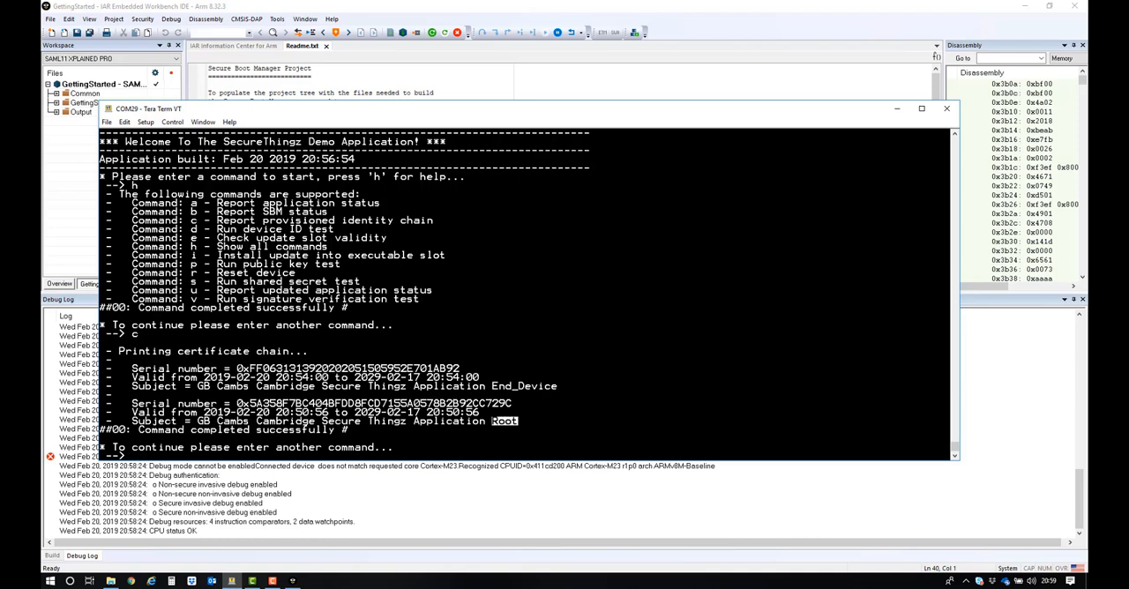